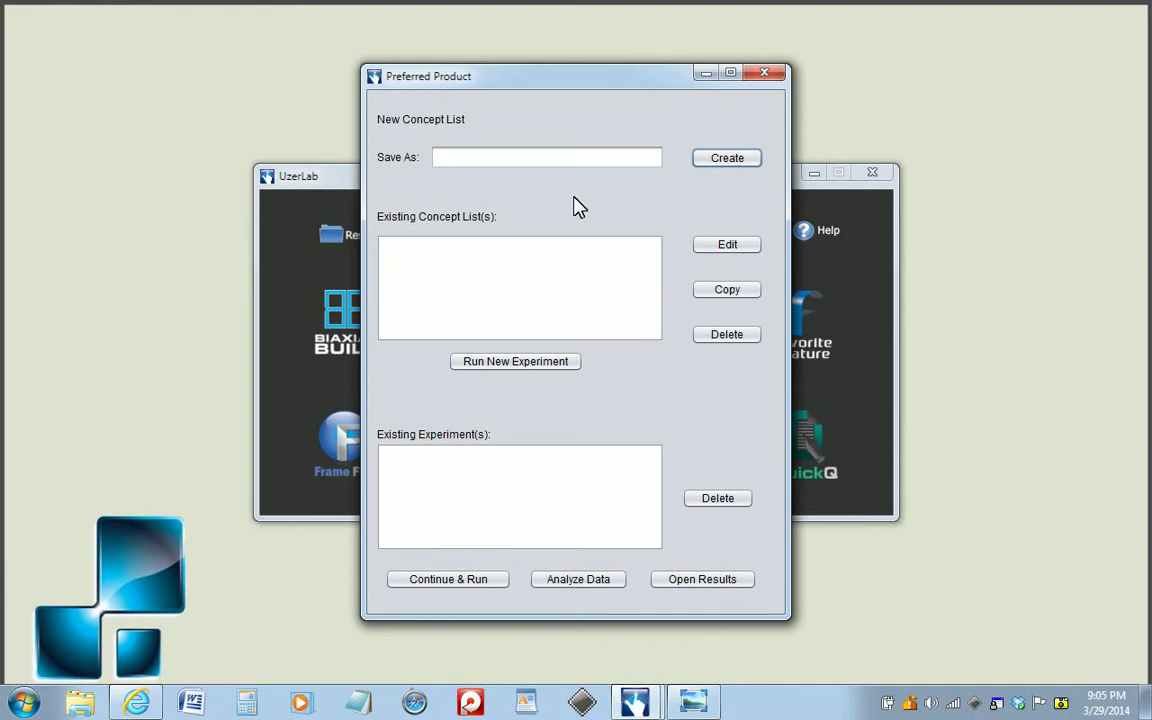
- Name the new concept list "tutorial"
click(484, 158)
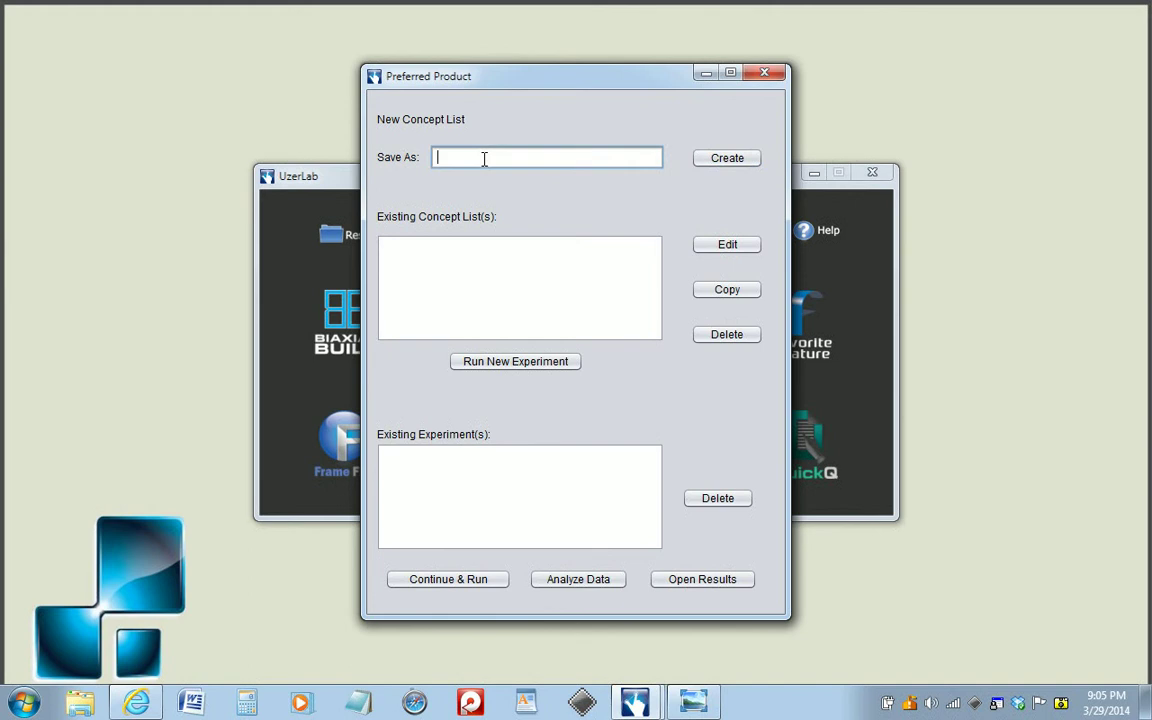
text(tutorial)
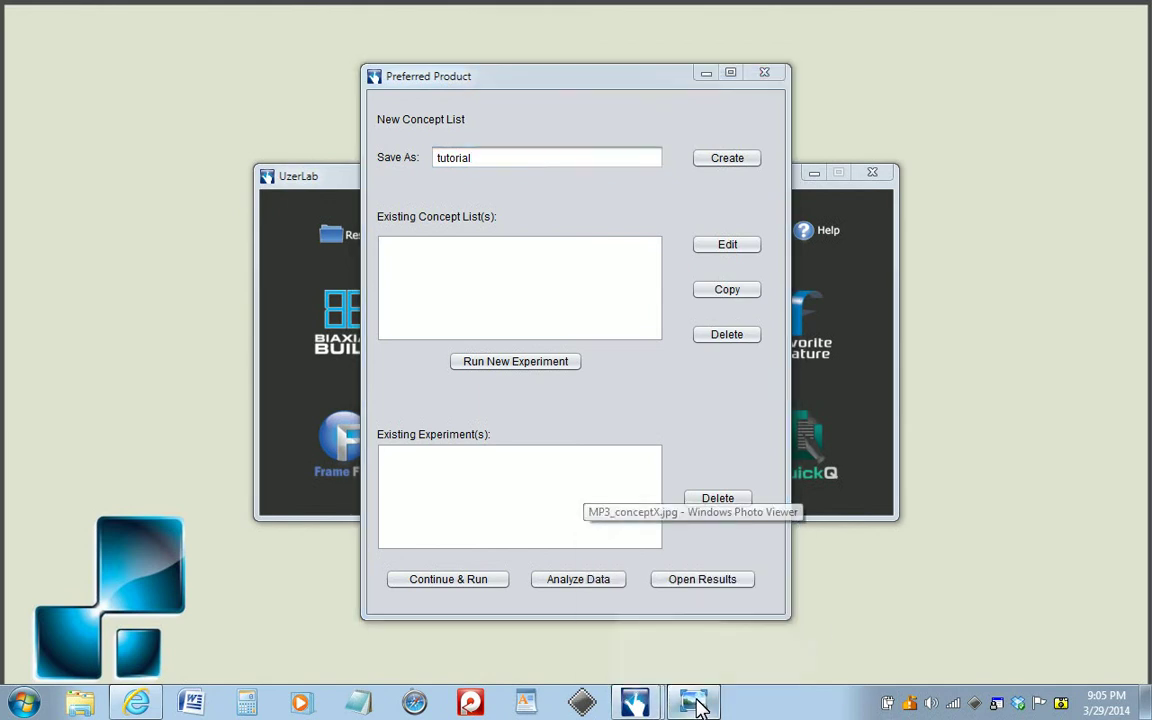
- Switch to Windows Photo Viewer and look through the MP3_conceptX, MP3_conceptY and MP3_conceptZ images, ending back in the Preferred Product window
click(696, 703)
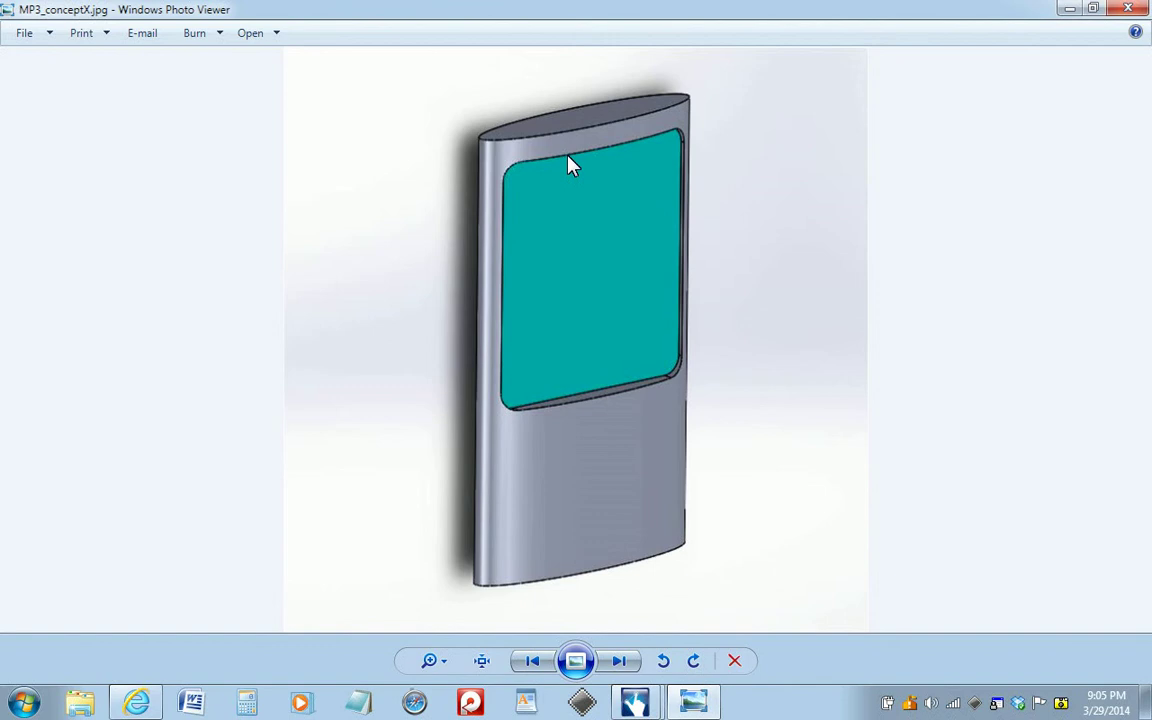
click(622, 661)
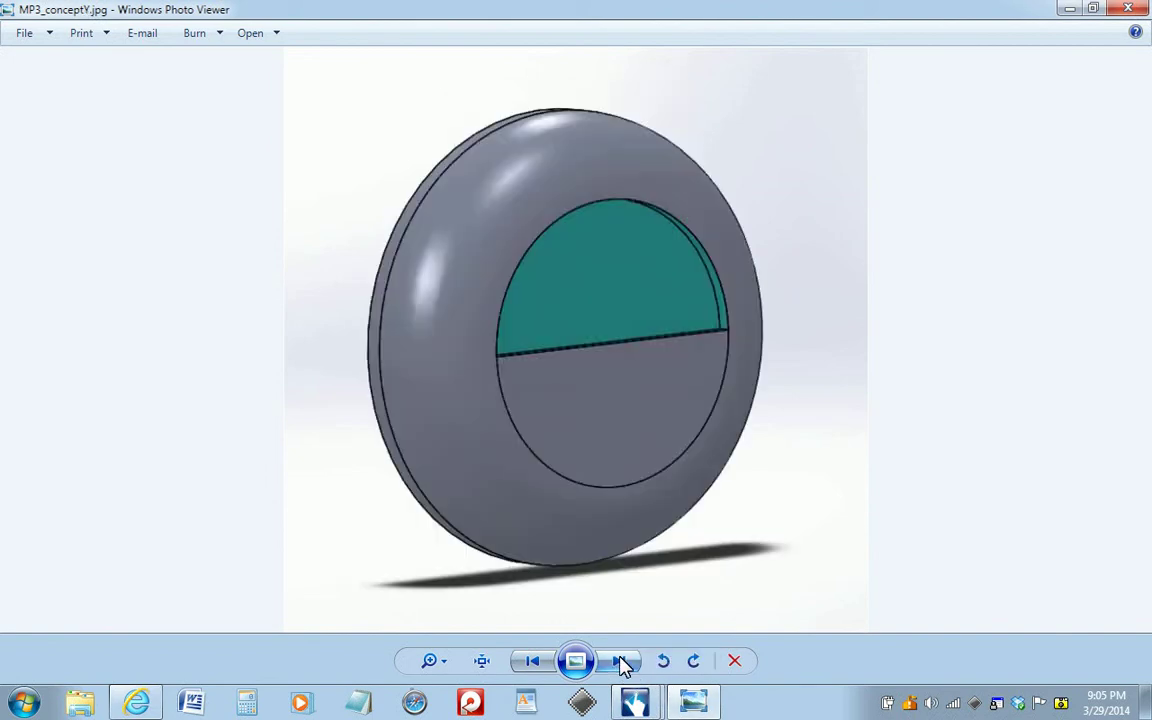
click(622, 661)
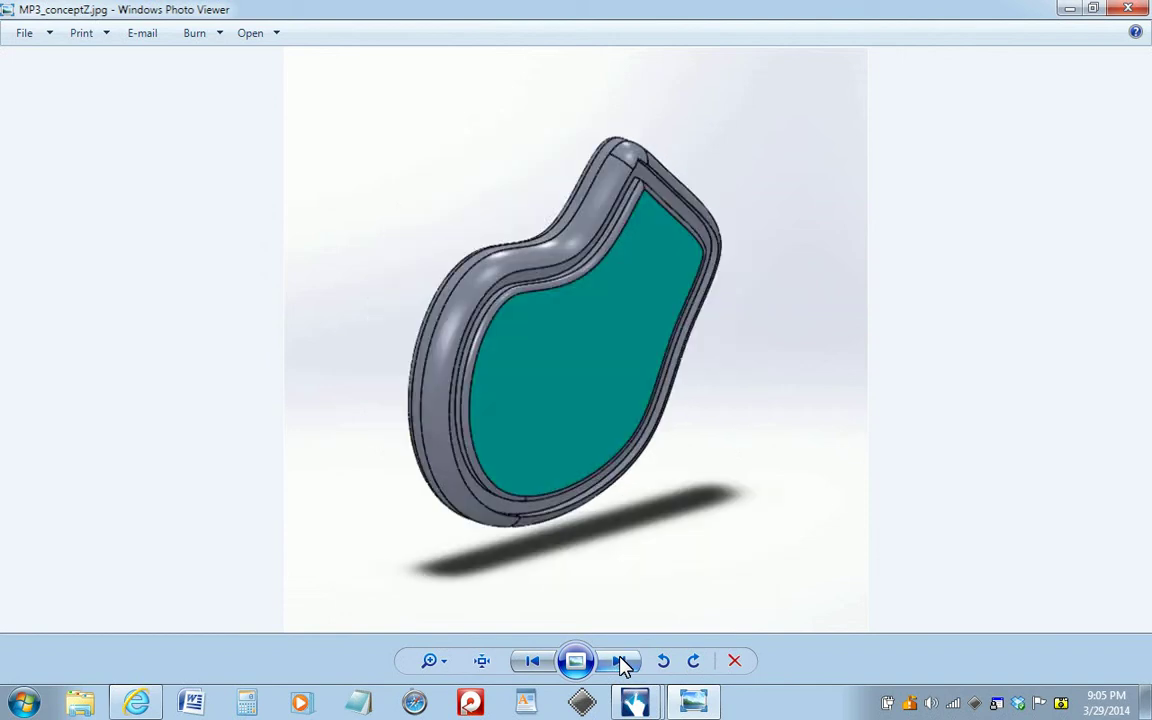
click(532, 665)
click(532, 663)
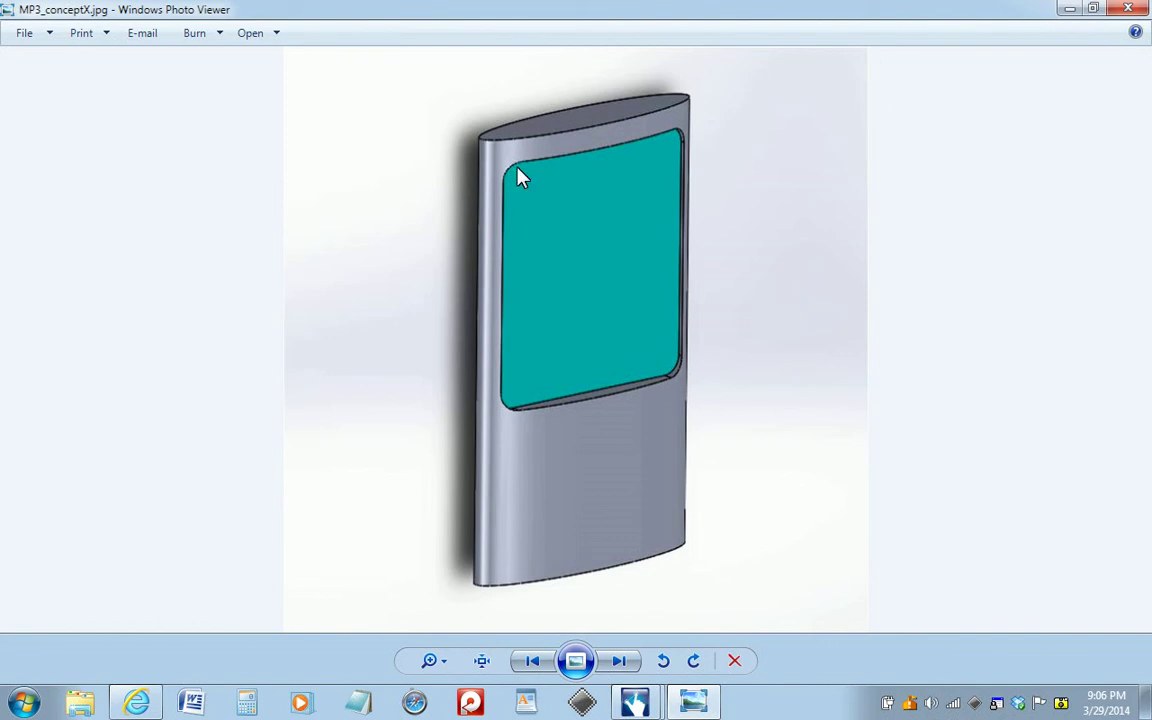
click(1068, 11)
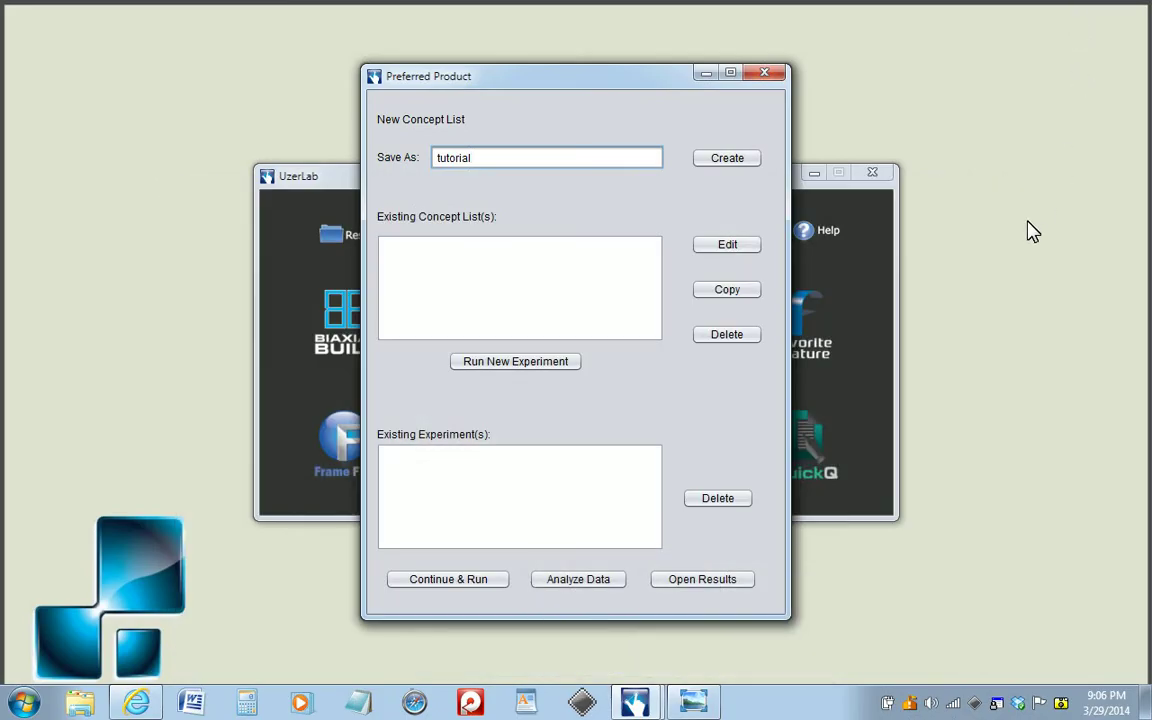
- Create the concept list and preview the blackberry, digitalcameraback and game items in the library
click(727, 163)
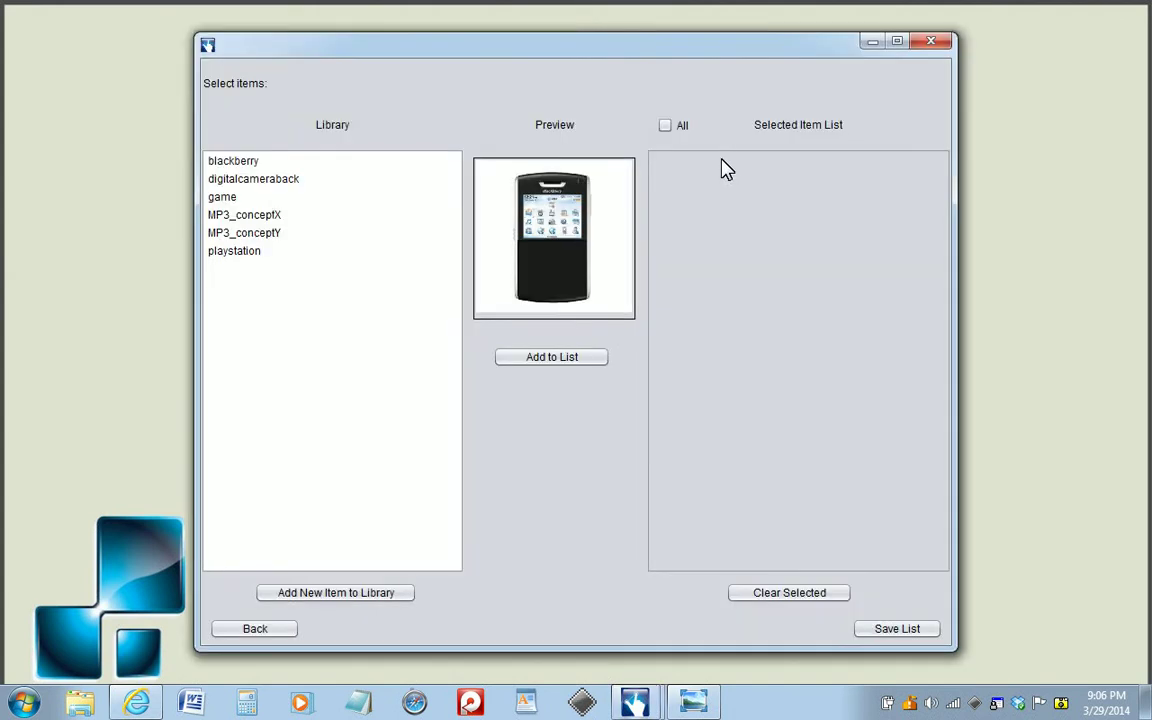
click(216, 164)
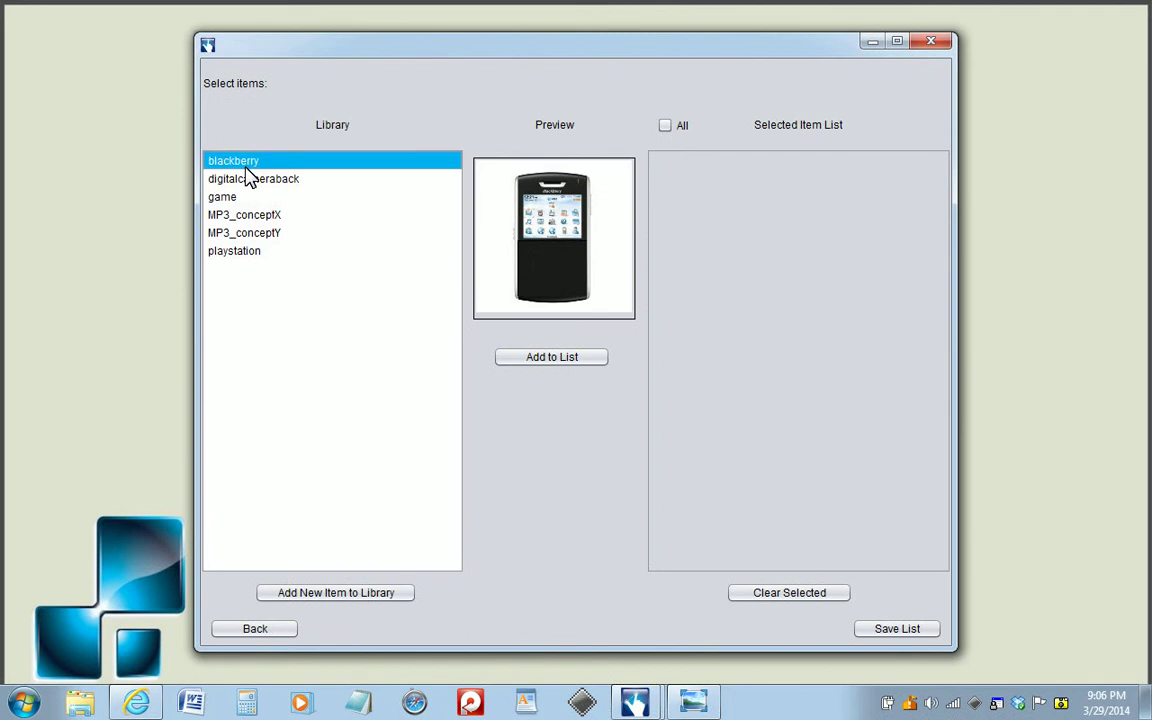
click(251, 183)
click(252, 198)
click(252, 178)
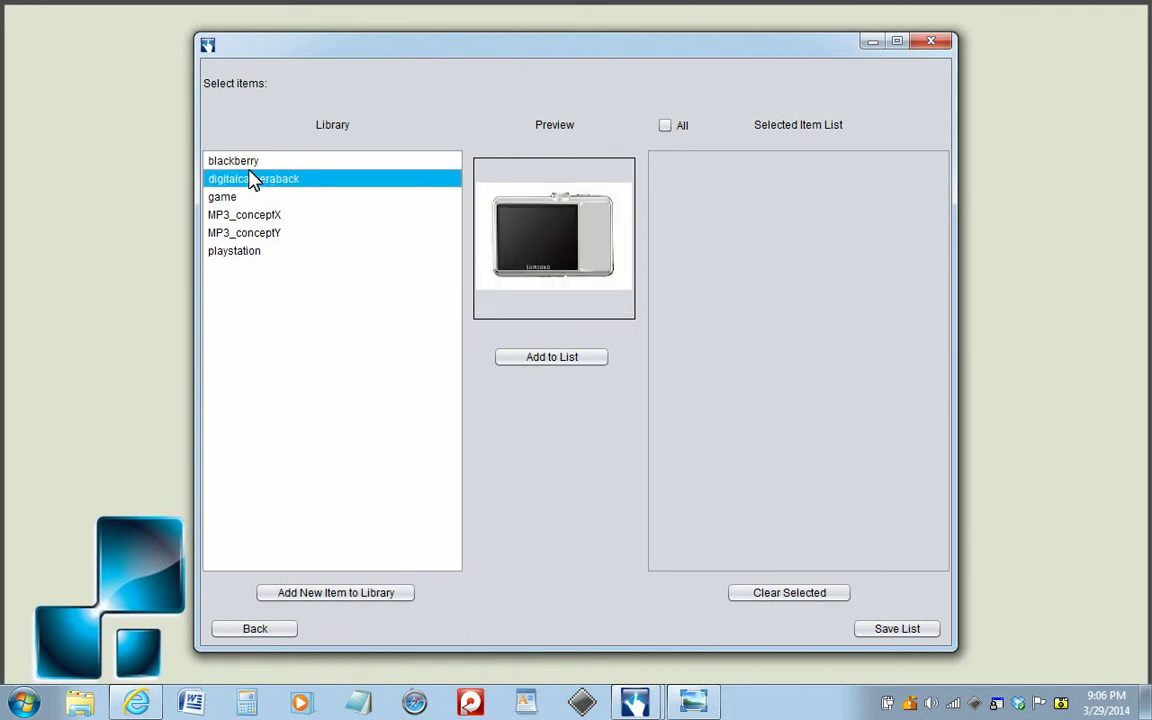
click(254, 163)
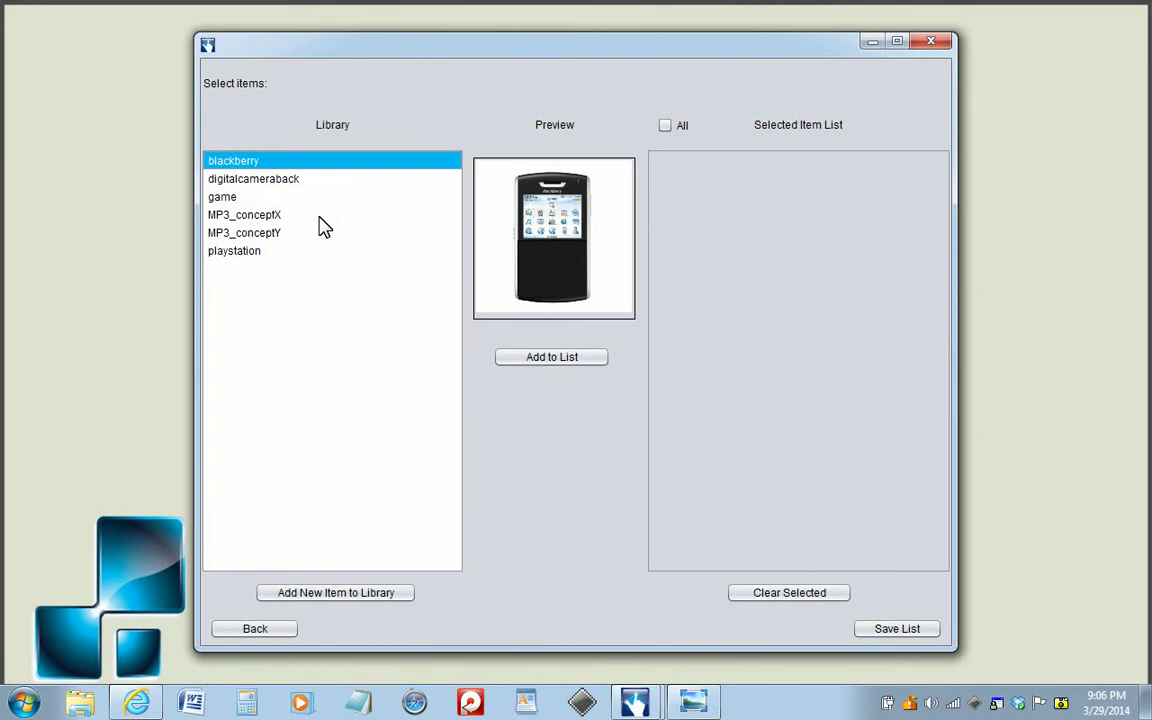
- Switch to Windows Photo Viewer to check the MP3_conceptZ image, and return to the item selection window
click(694, 702)
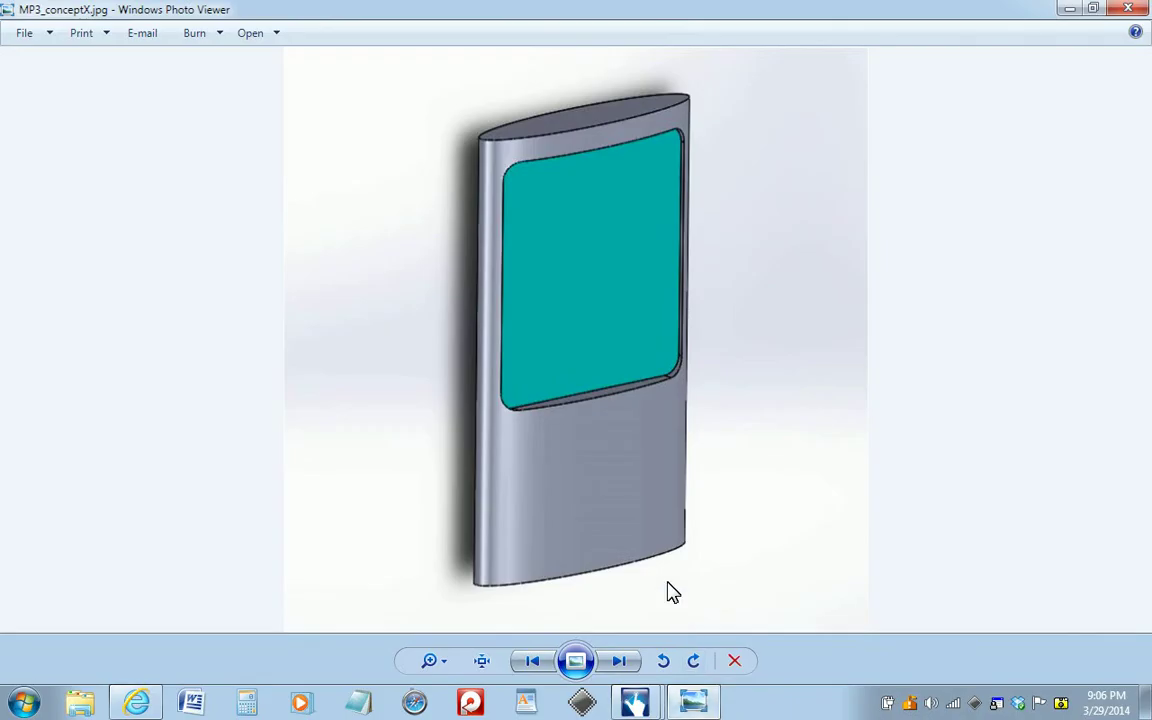
click(624, 664)
click(624, 664)
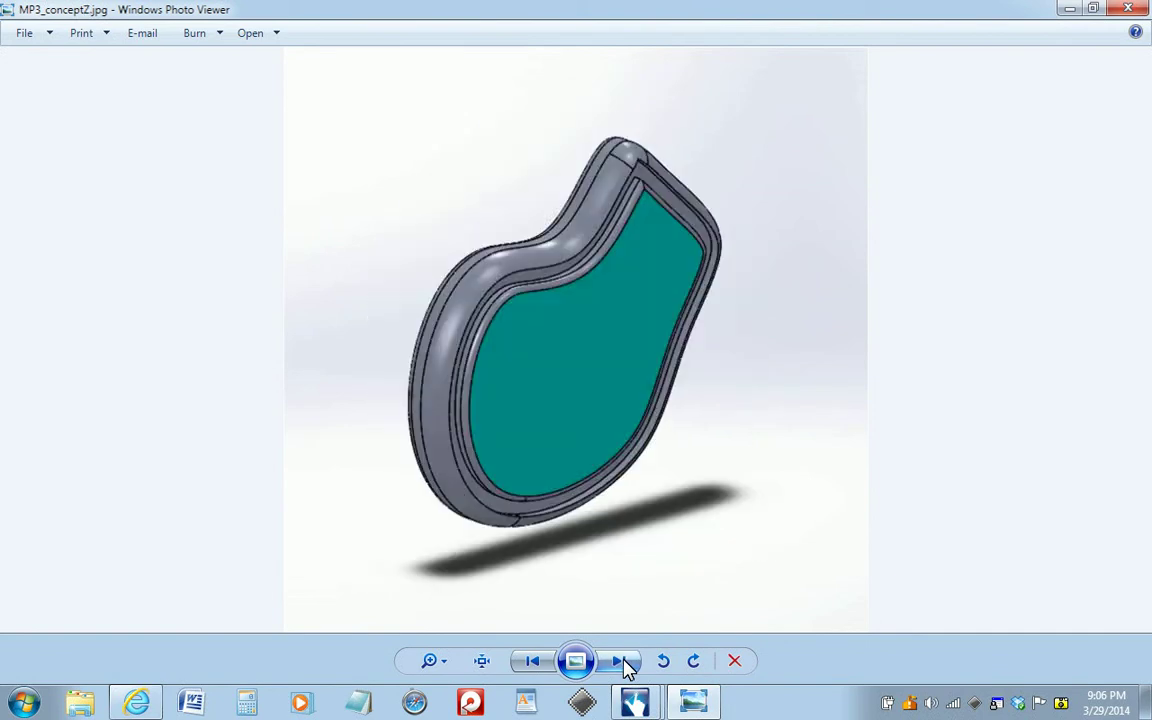
click(1070, 9)
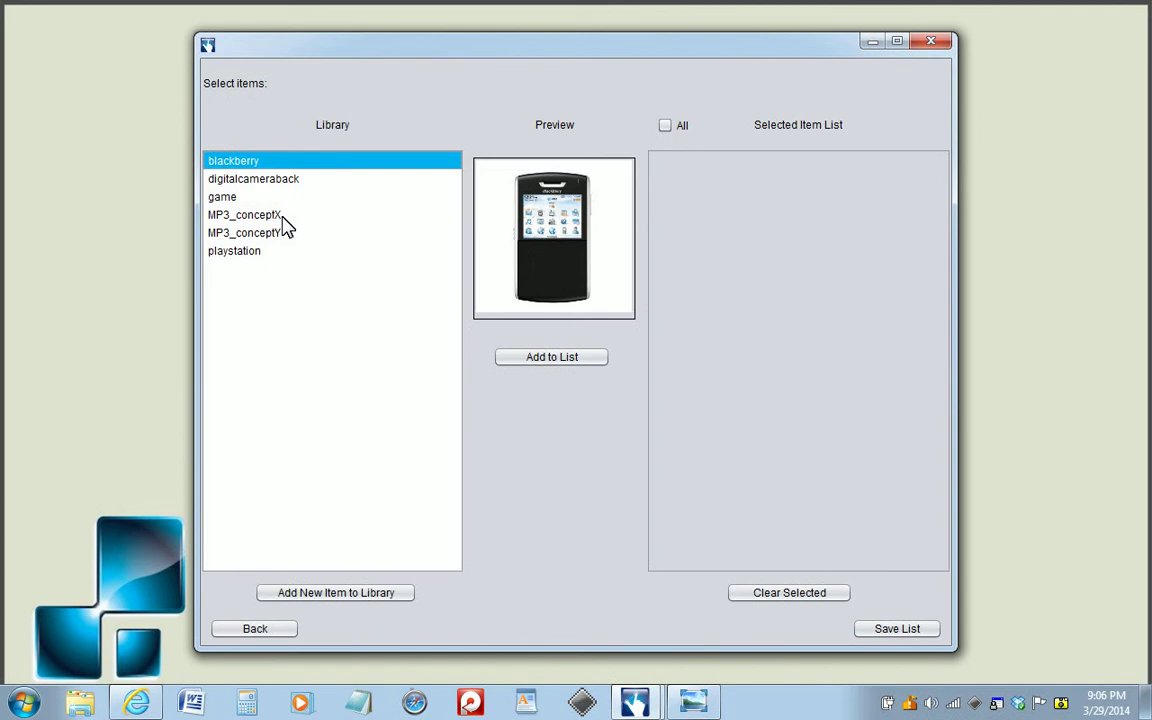
- Add the image MP3_conceptZ.jpg from the UL_tutFiles folder to the library as a new item
click(346, 600)
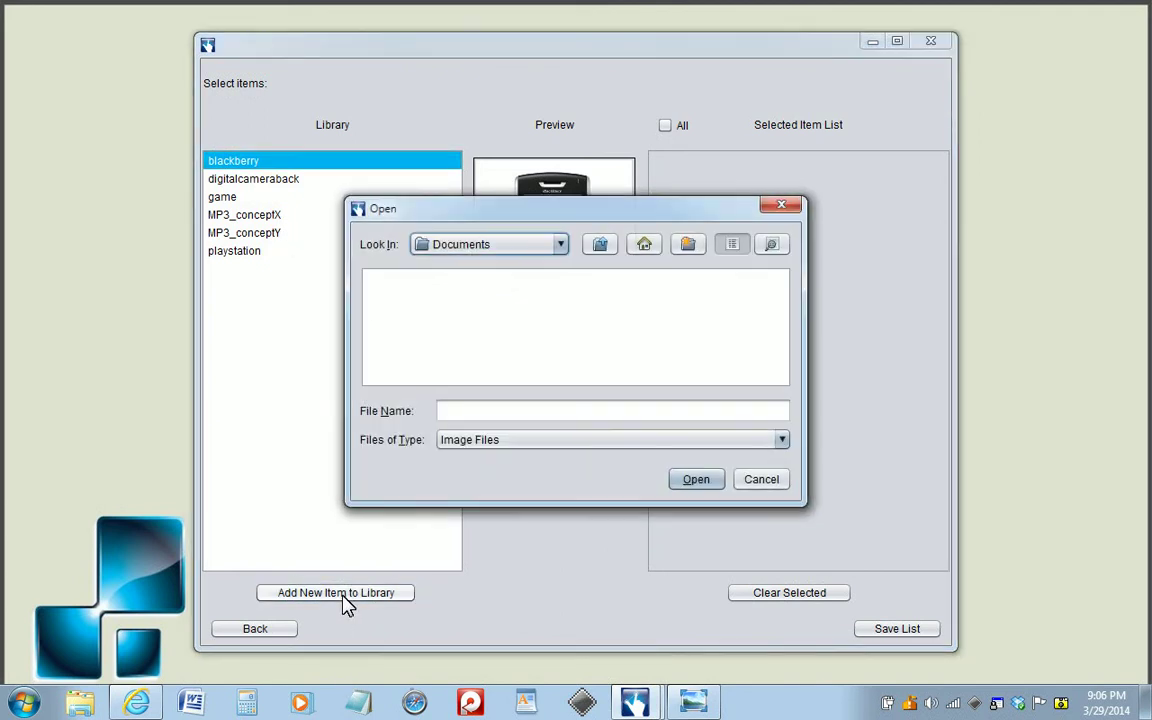
click(644, 246)
double_click(567, 298)
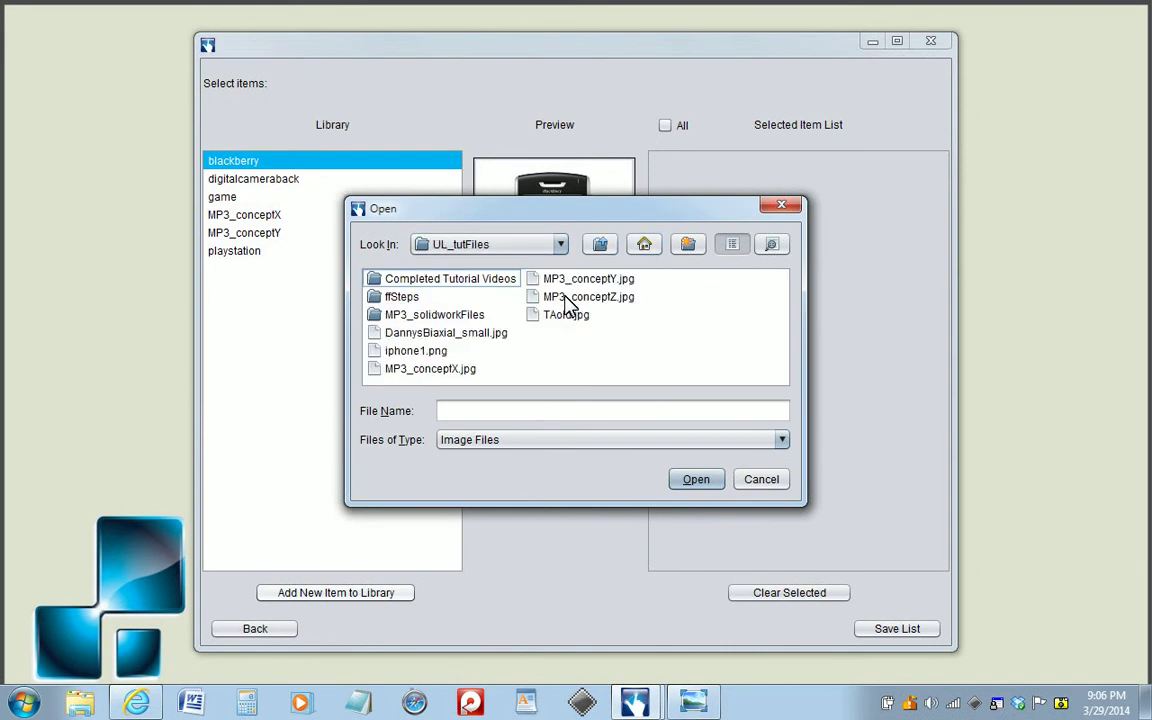
click(611, 300)
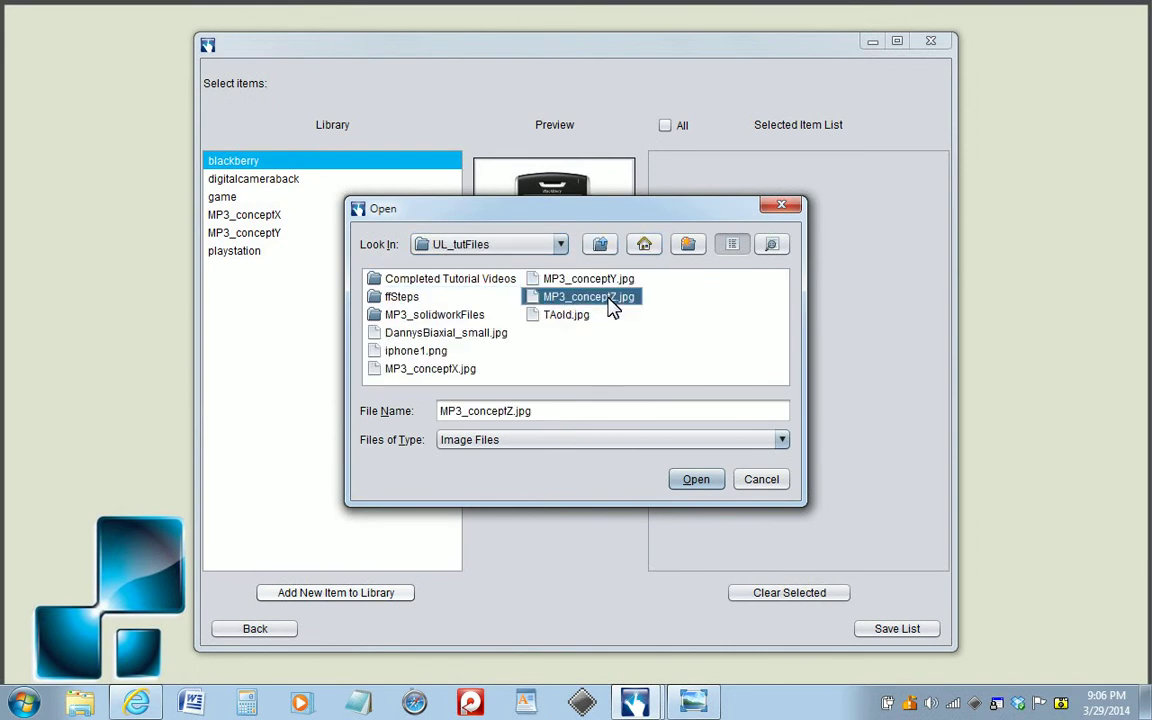
click(697, 484)
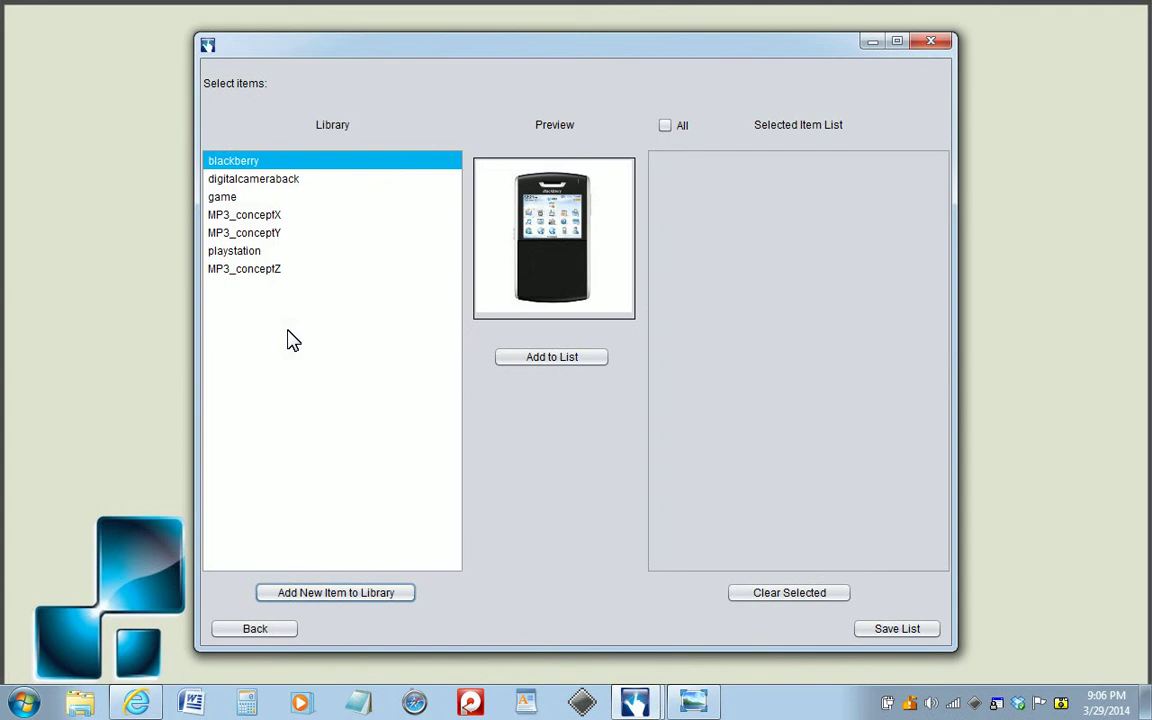
- Add MP3_conceptX to the selected items with the name "X" and the description "Specs...."
click(282, 216)
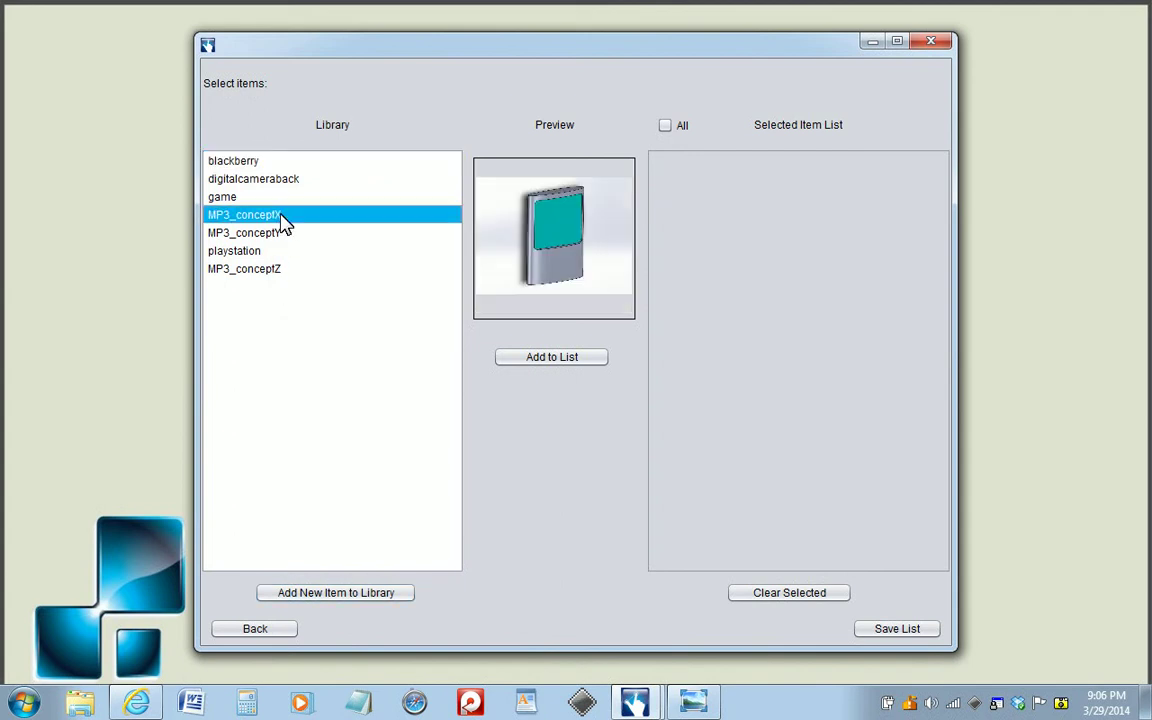
click(564, 364)
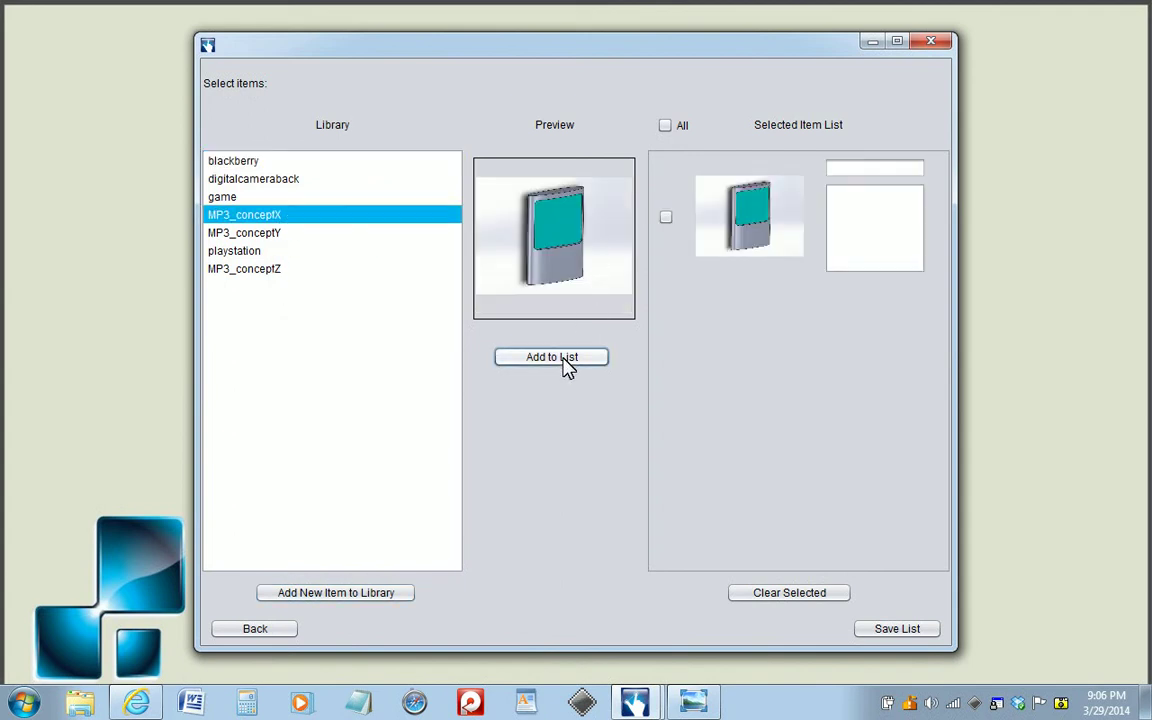
click(861, 166)
text(X)
click(877, 200)
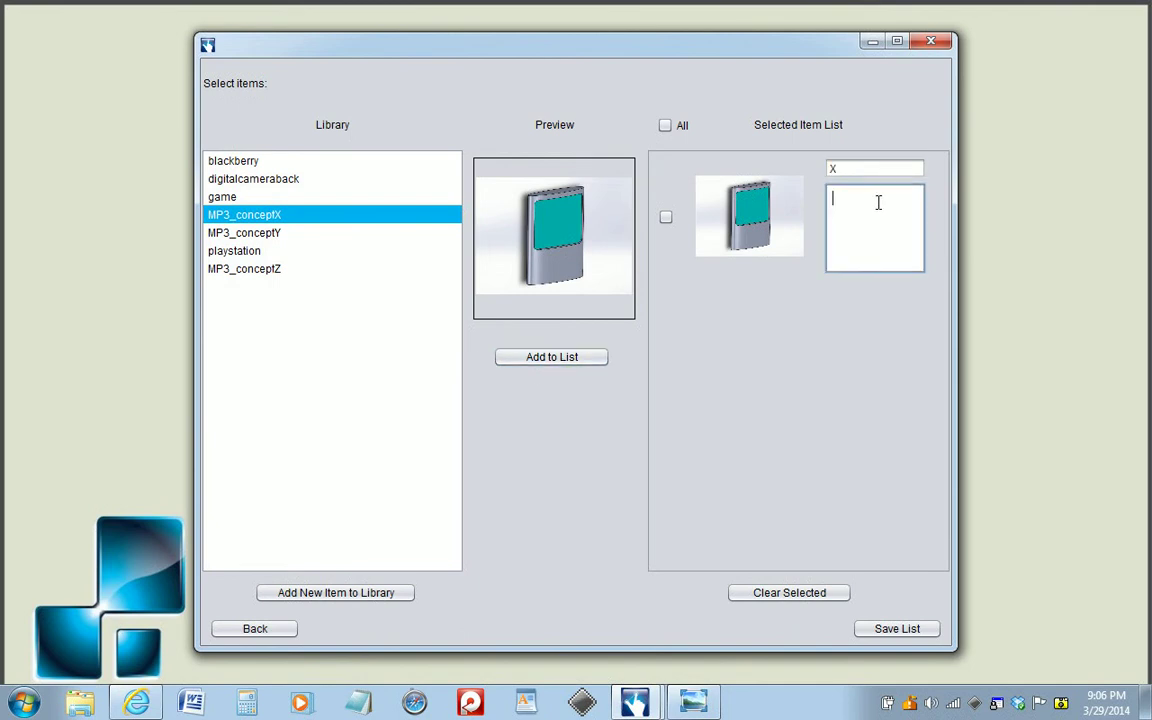
text(Specs....)
- Add MP3_conceptY to the selected items with the name "Y" and the description "asdfsdaf"
click(270, 238)
click(548, 357)
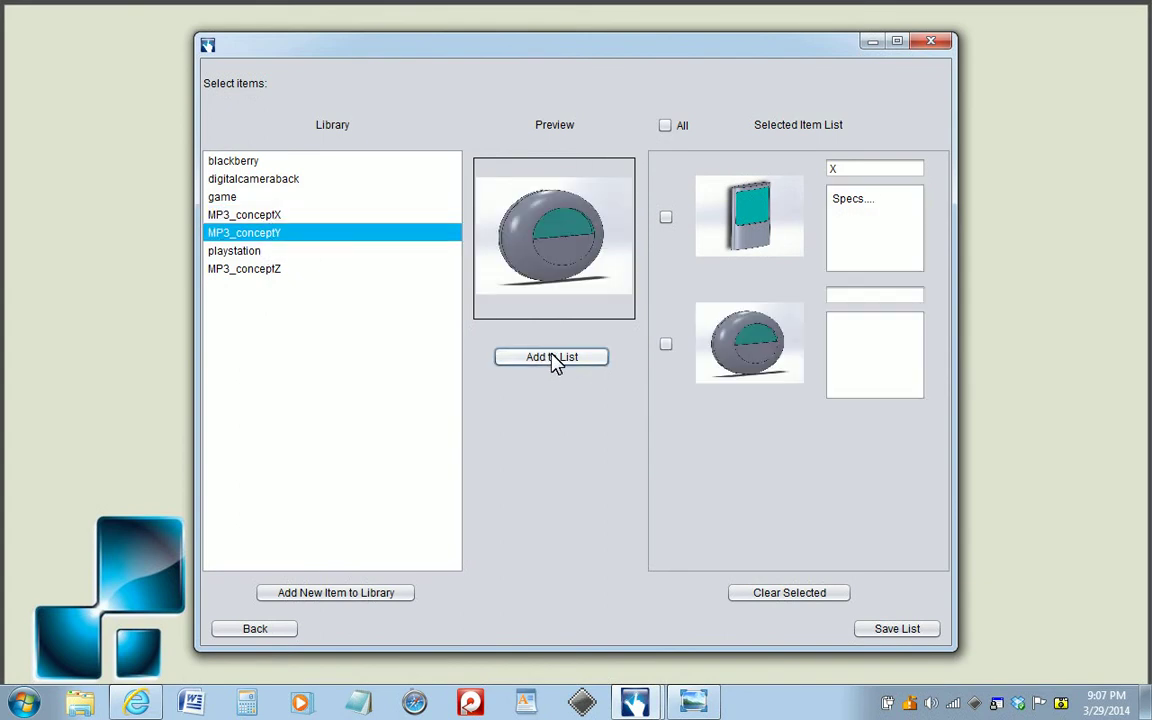
click(892, 298)
text(Y)
click(884, 329)
text(asdfsdaf)
- Add MP3_conceptZ to the selected items with the name "Z" and the description "asdf", and save the concept list
click(260, 270)
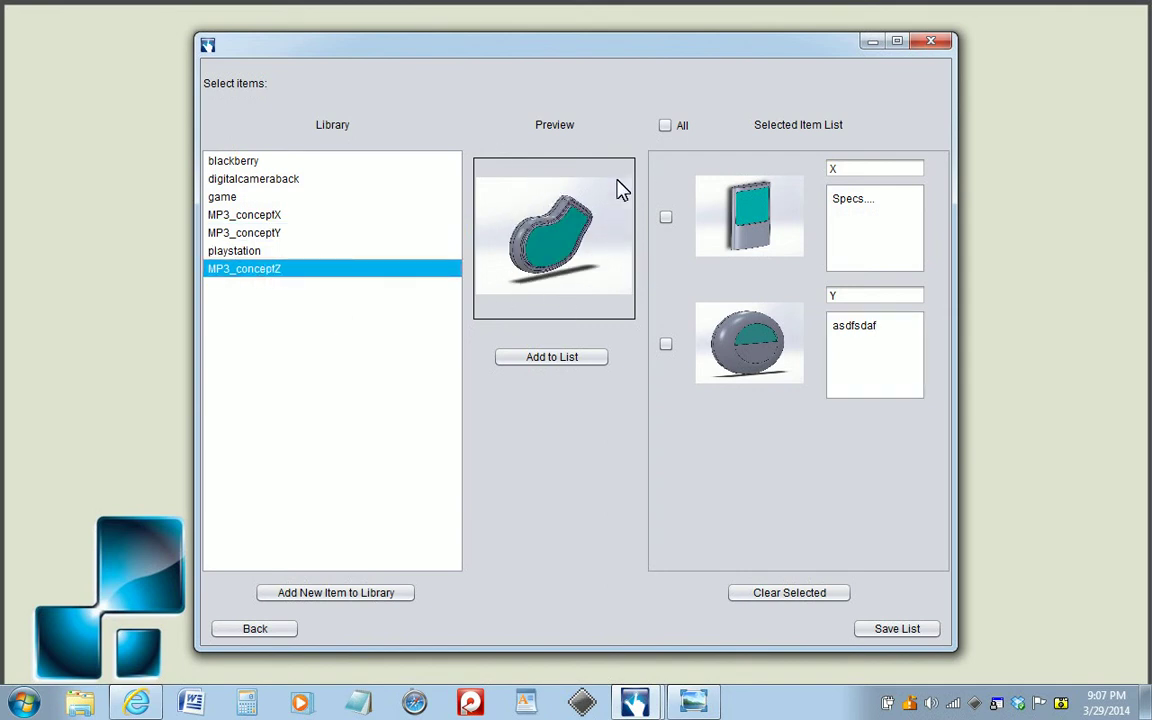
click(568, 360)
click(851, 420)
text(Z)
click(871, 473)
text(asdf)
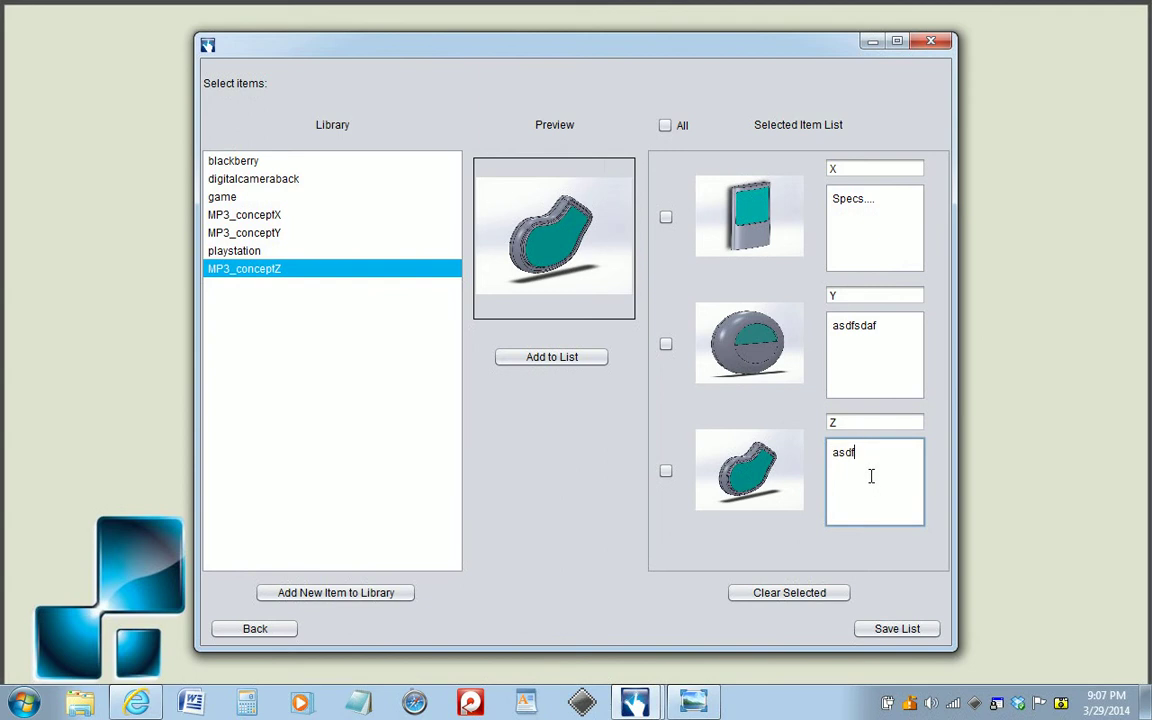
click(897, 629)
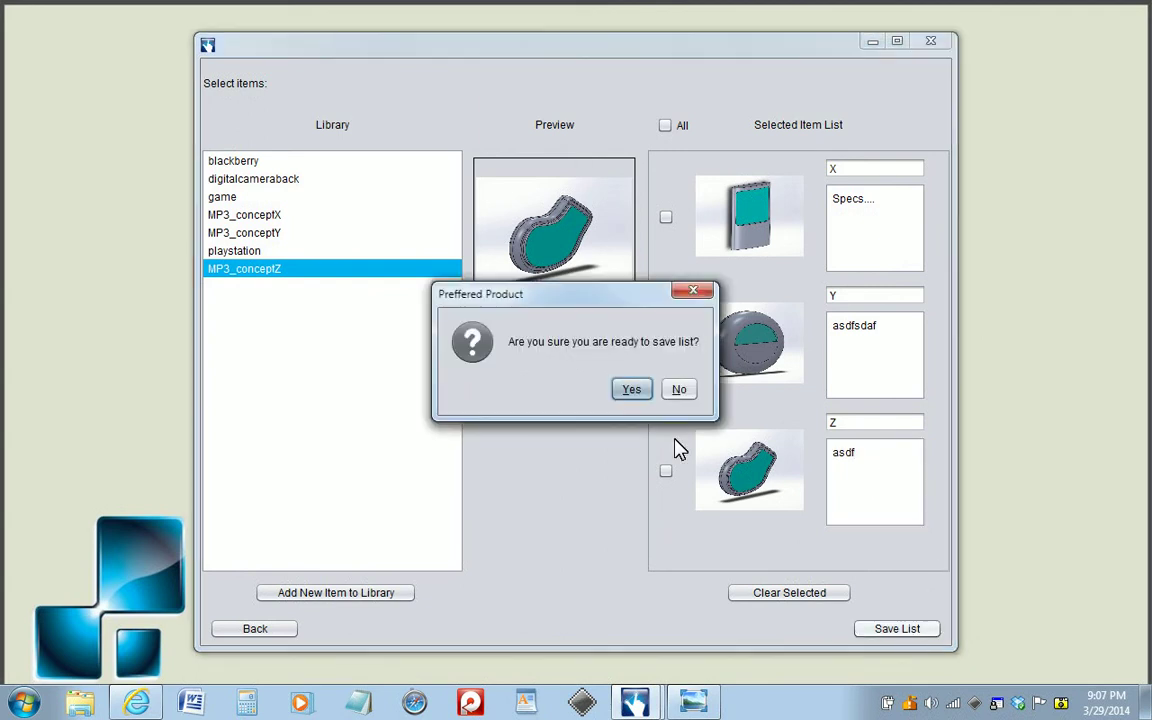
click(640, 396)
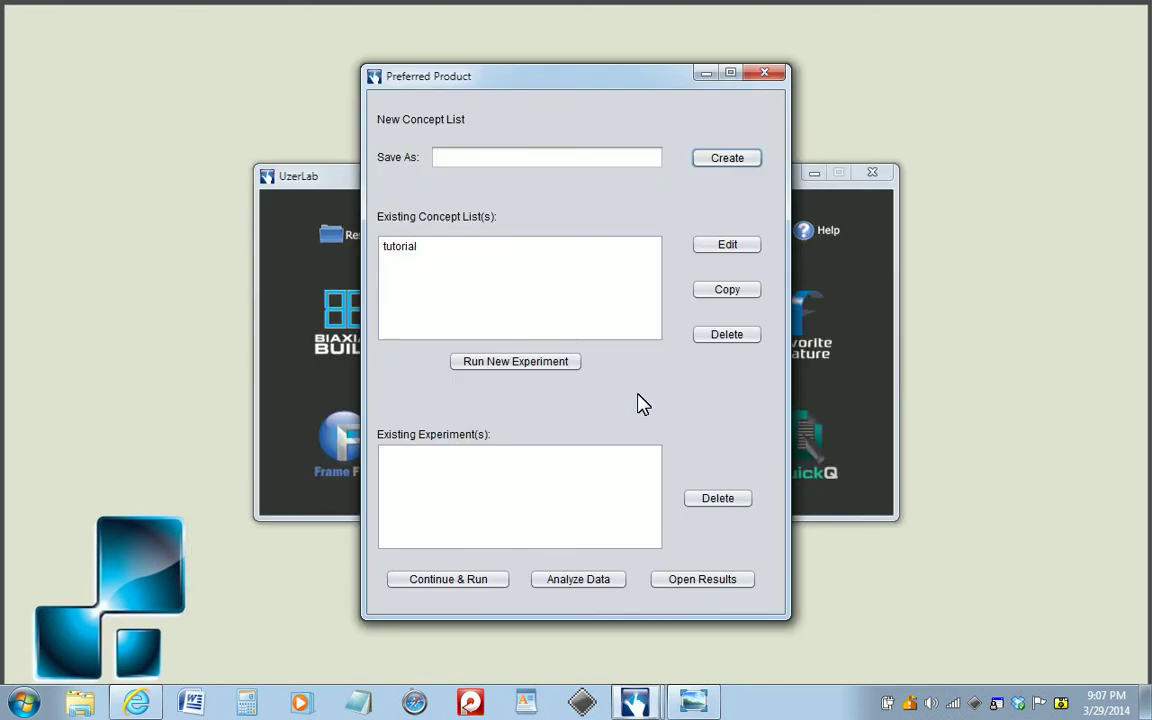
- Run a new experiment named "mp3tutorial" on the tutorial concept list
click(416, 245)
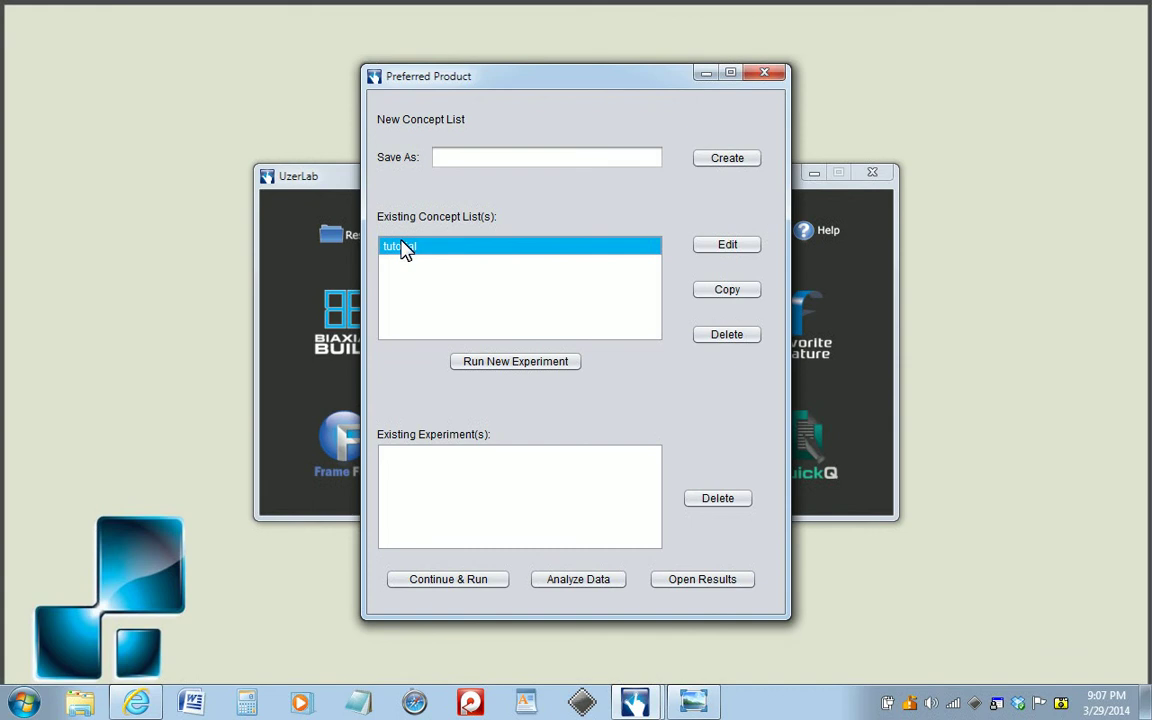
click(538, 368)
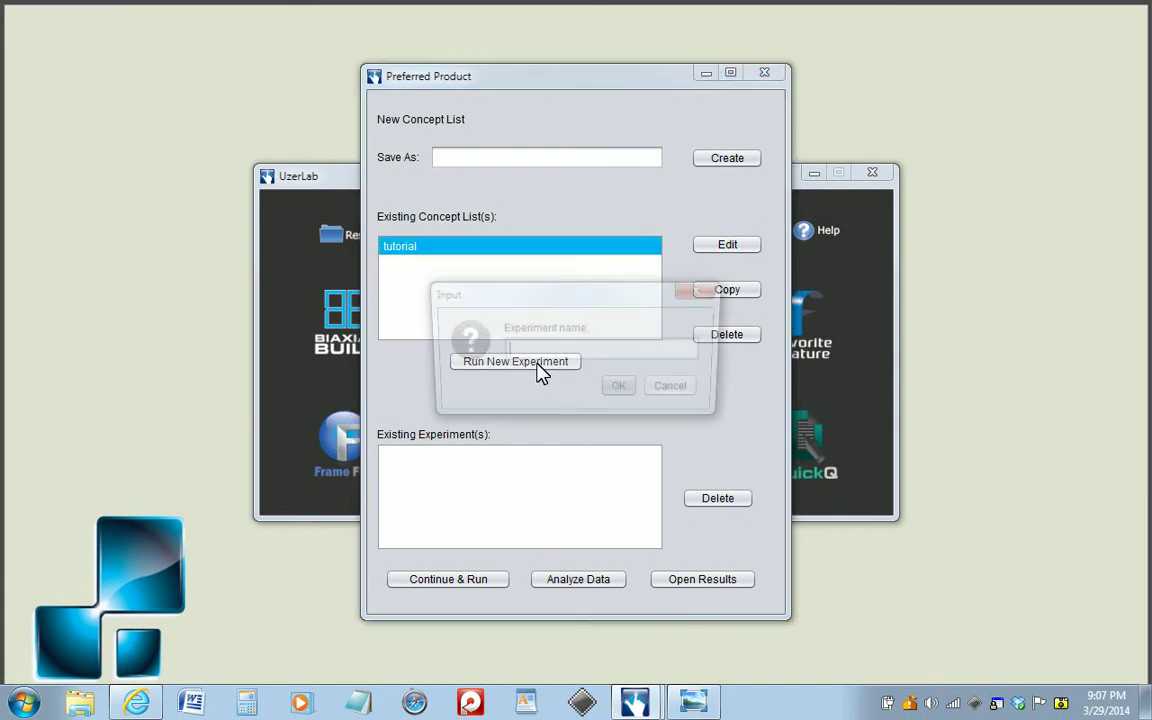
text(mp)
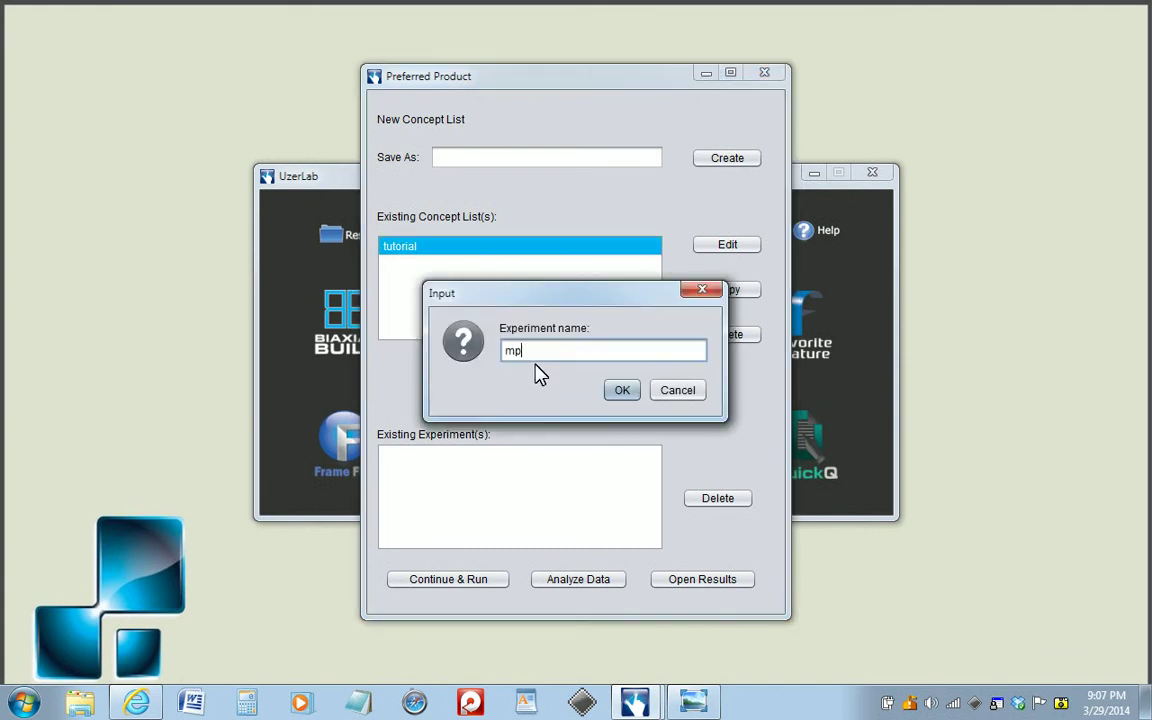
text(3tutorial)
click(622, 390)
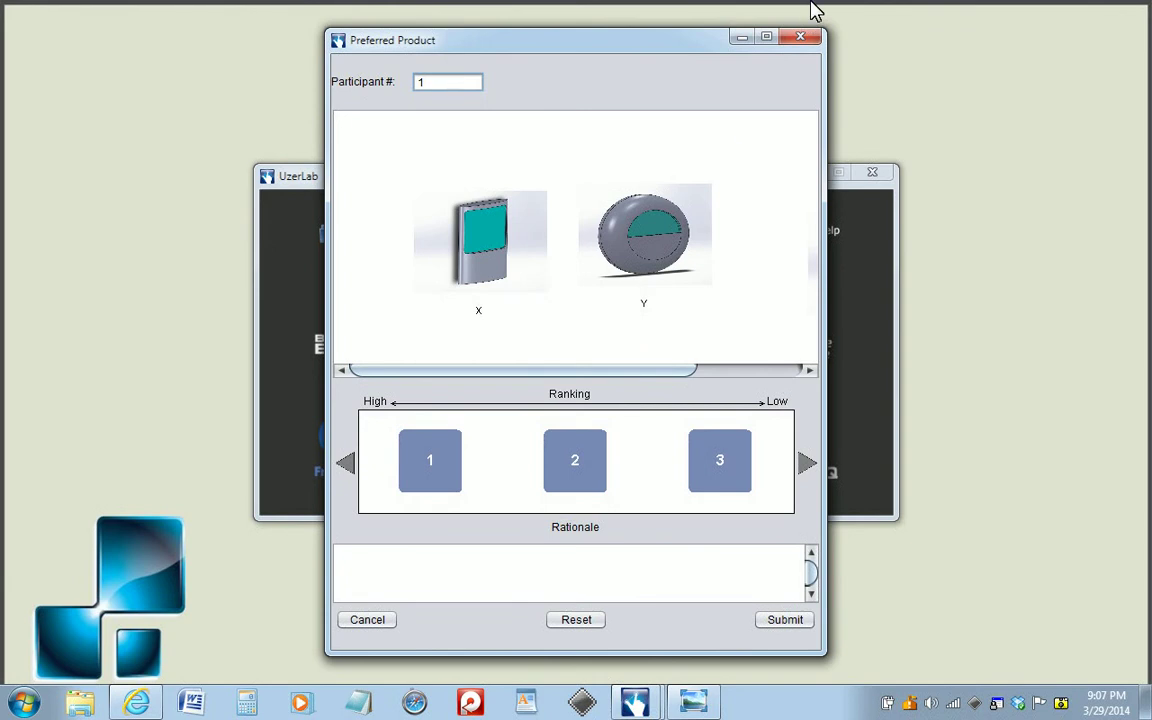
- Maximize the experiment window so that all three concepts fit in view
click(766, 38)
click(1096, 10)
click(767, 38)
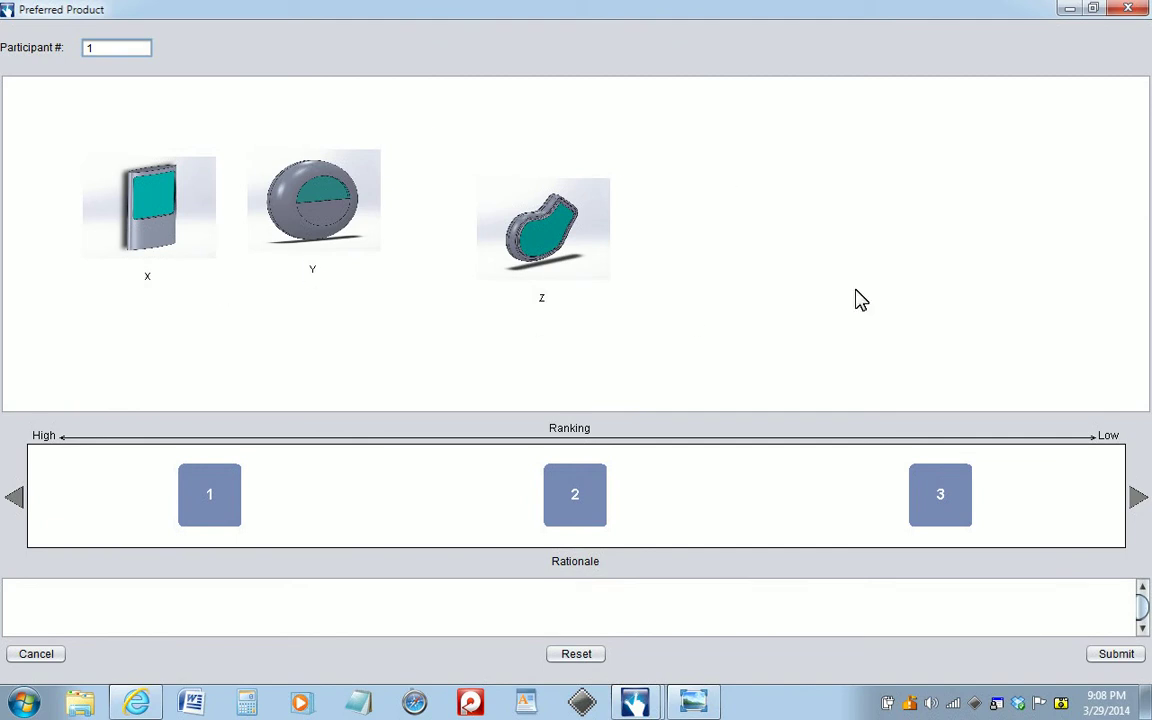
- Rank concept X first, concept Y second and concept Z third for participant 1
drag(160, 203, 226, 497)
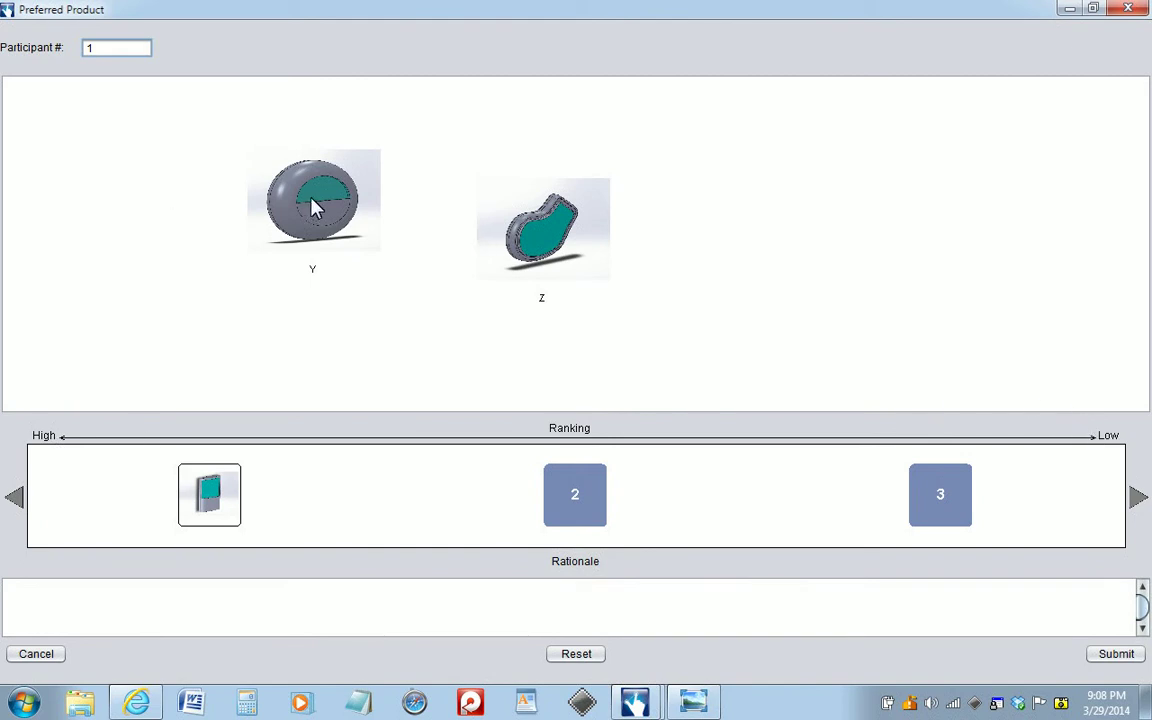
drag(312, 208, 598, 505)
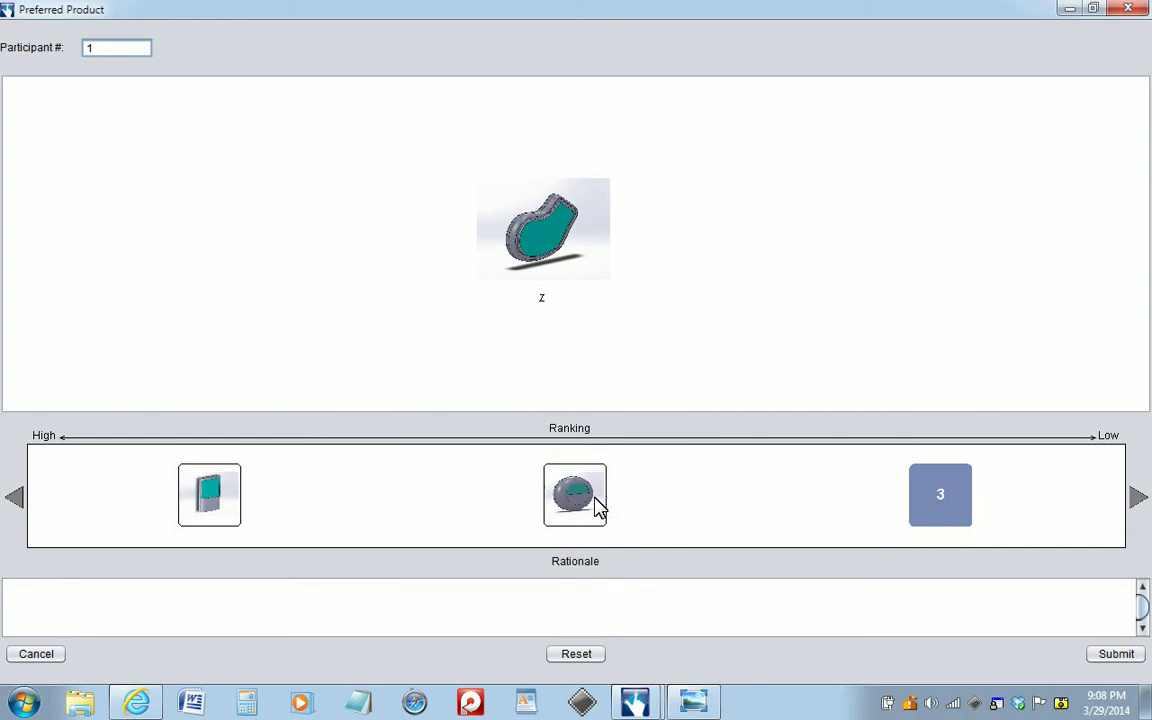
drag(548, 226, 943, 481)
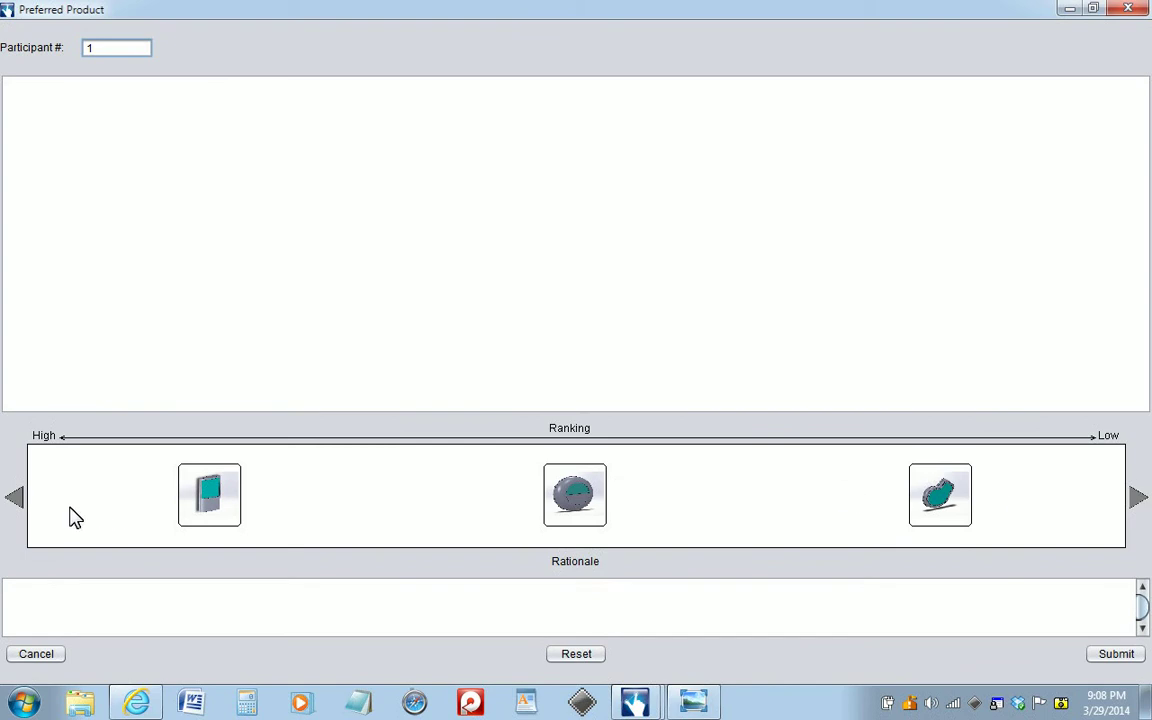
- Enter the rationale "I liked X the best because....." for participant 1, and reset the ranking form
click(375, 608)
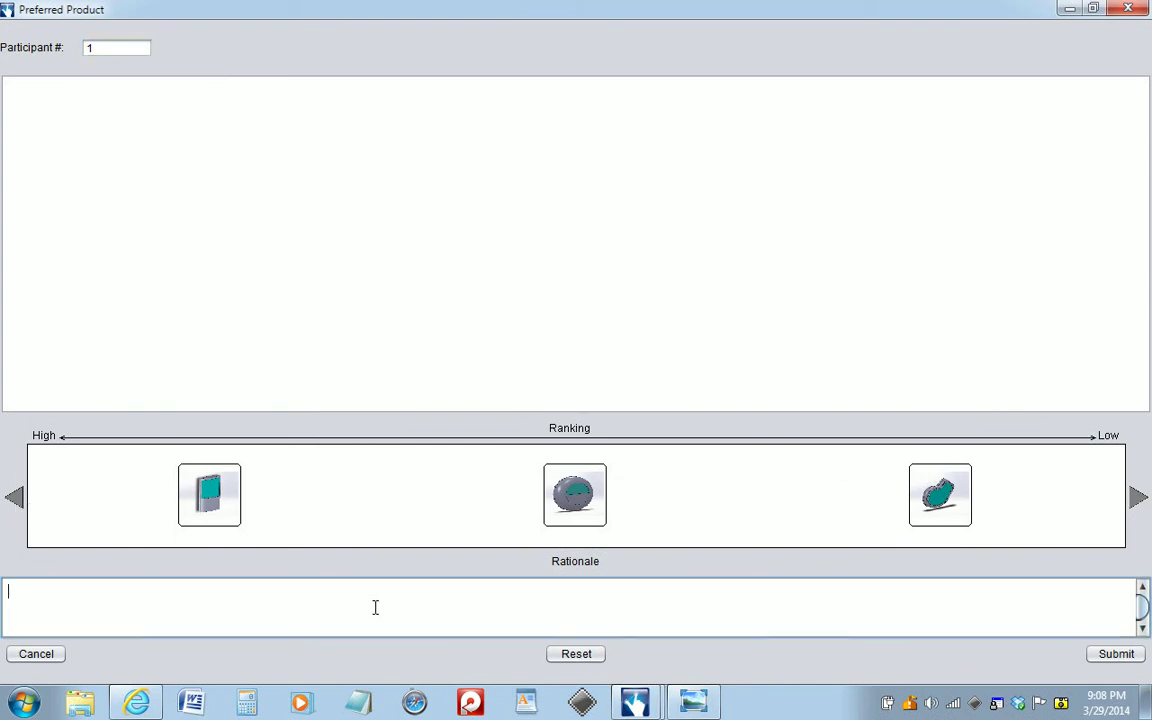
text(I liked X the best because.....)
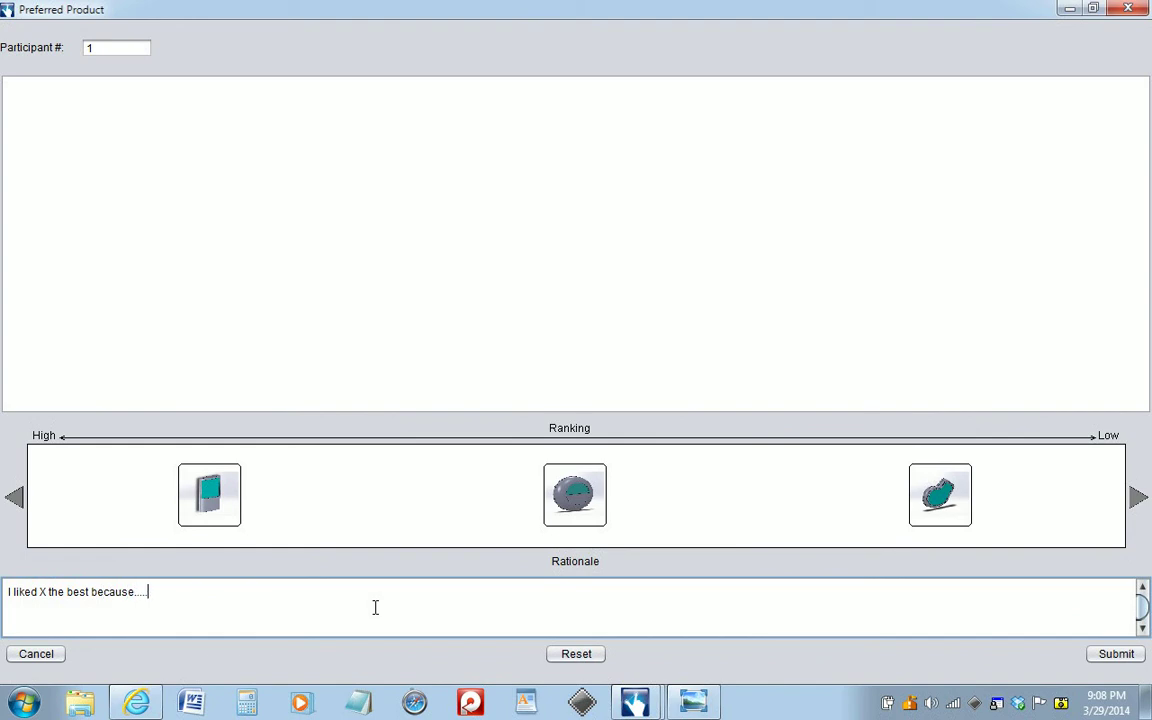
click(596, 656)
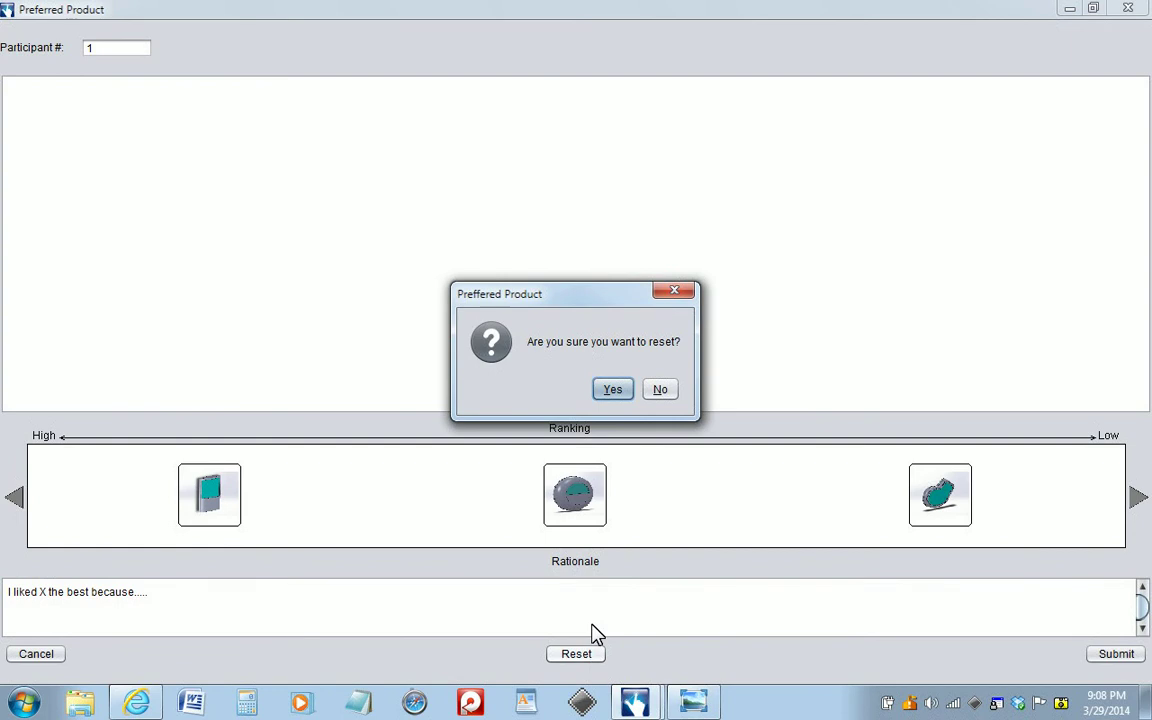
click(617, 393)
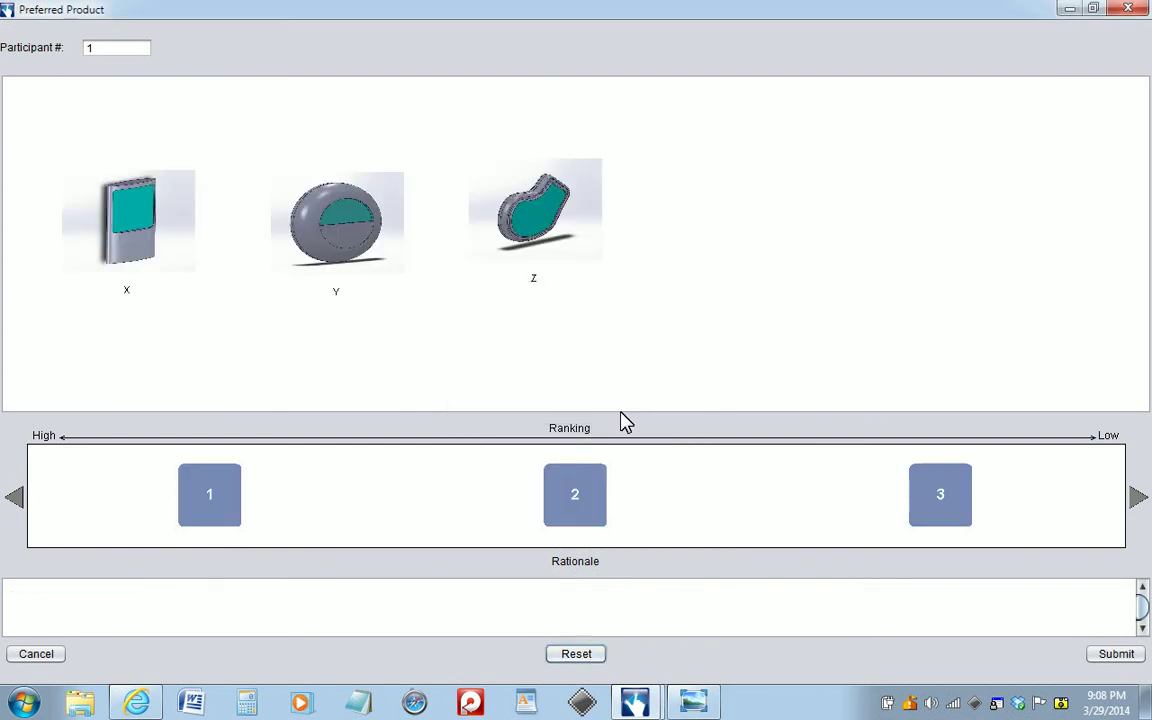
- Check concept X's description, and rank X first, Y second and Z third again for participant 1
click(150, 250)
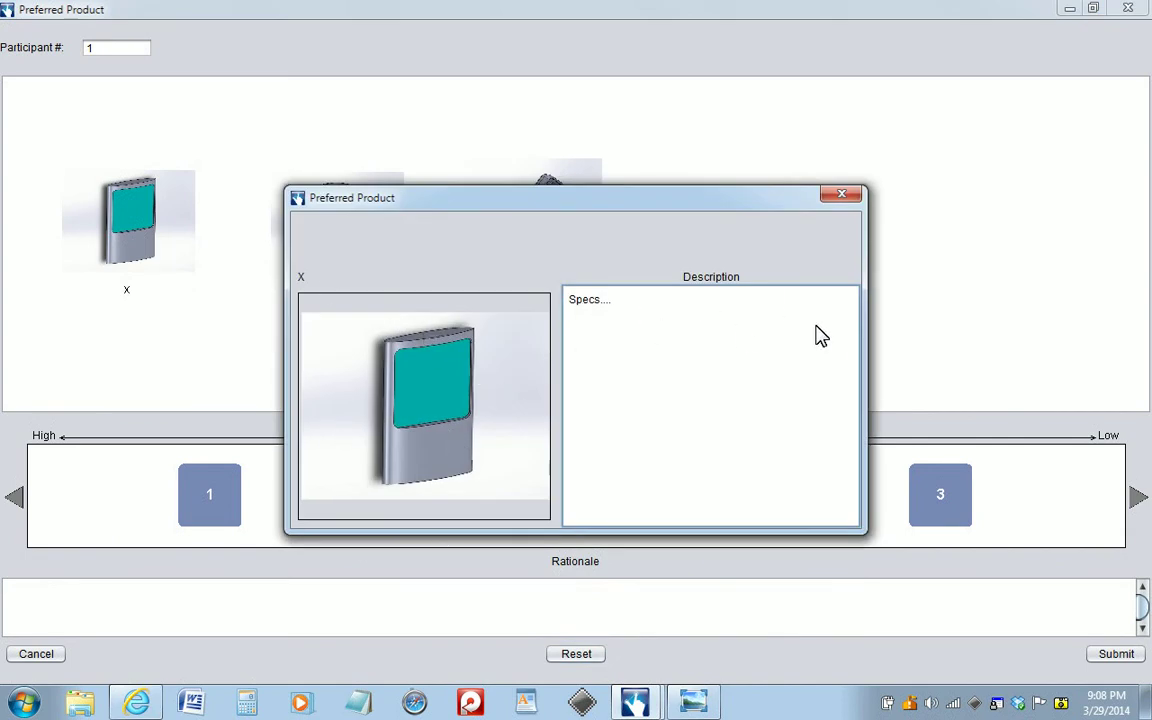
click(836, 193)
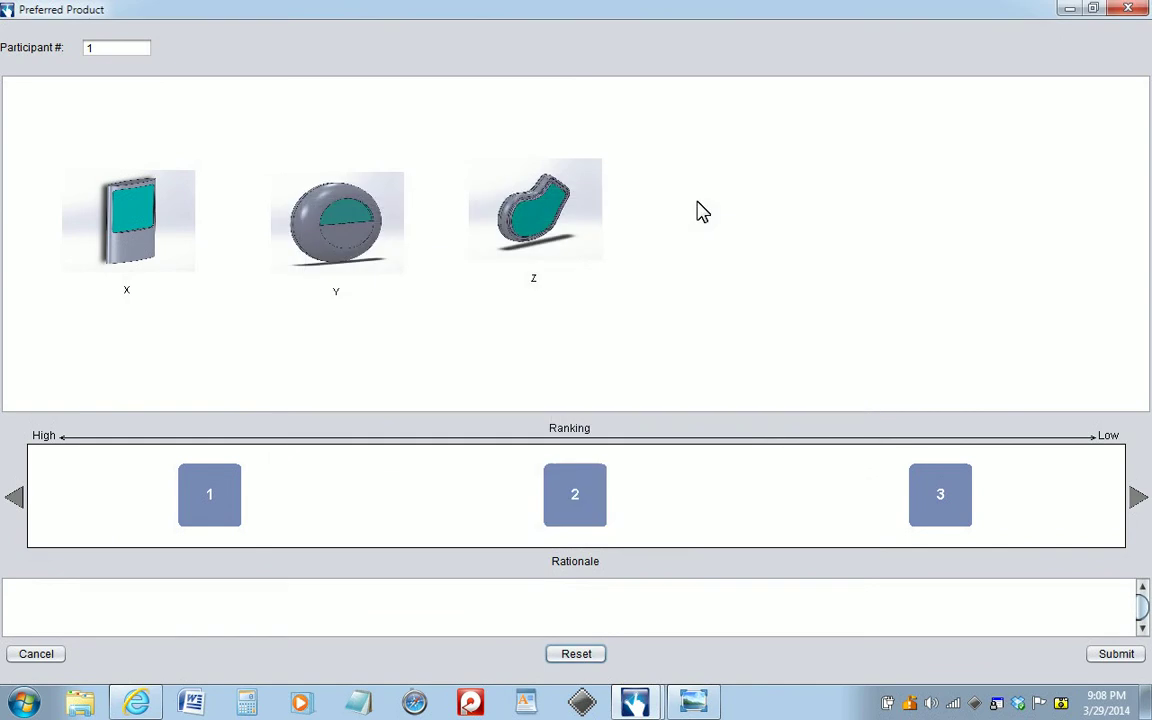
drag(155, 210, 213, 478)
drag(340, 270, 595, 520)
drag(520, 220, 900, 480)
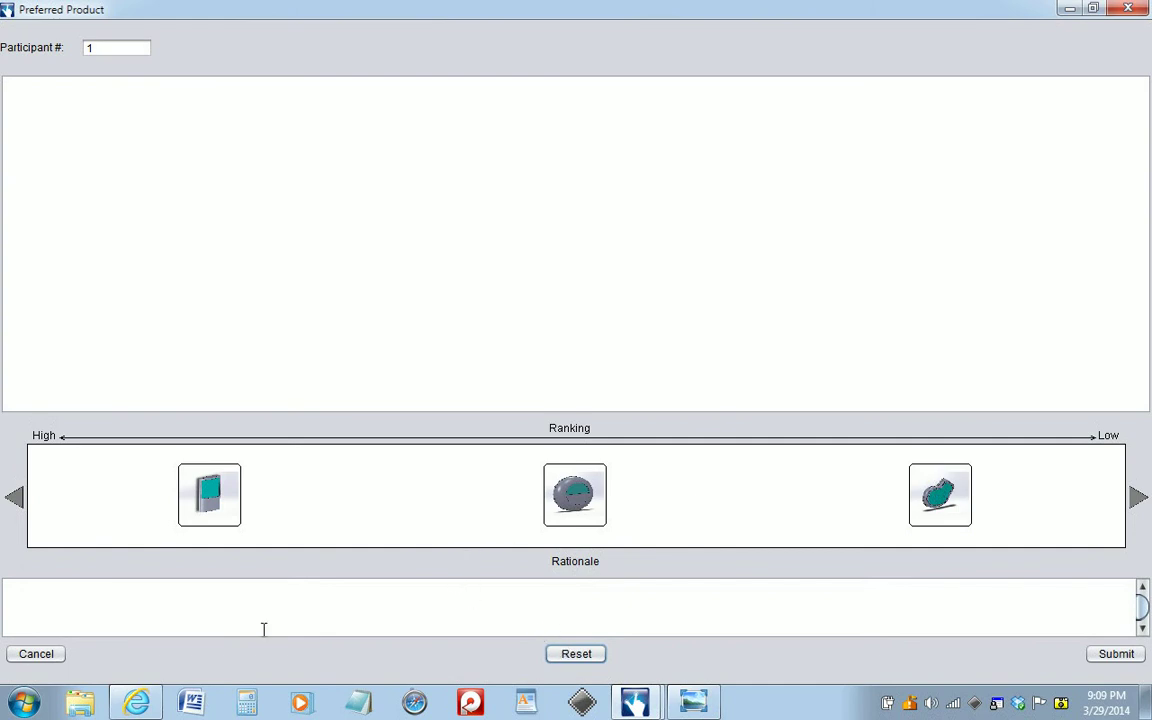
- Enter the rationale "I liked X the best.....etc" and submit participant 1's ranking
click(451, 611)
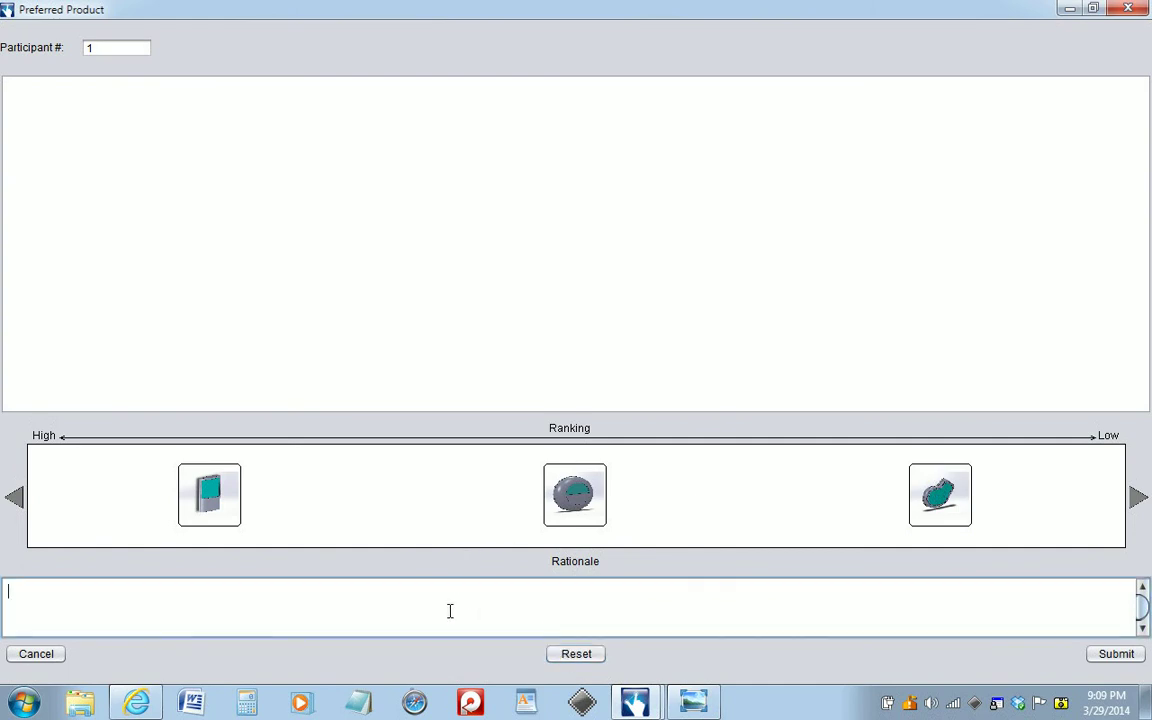
text(I liked X the best....etc)
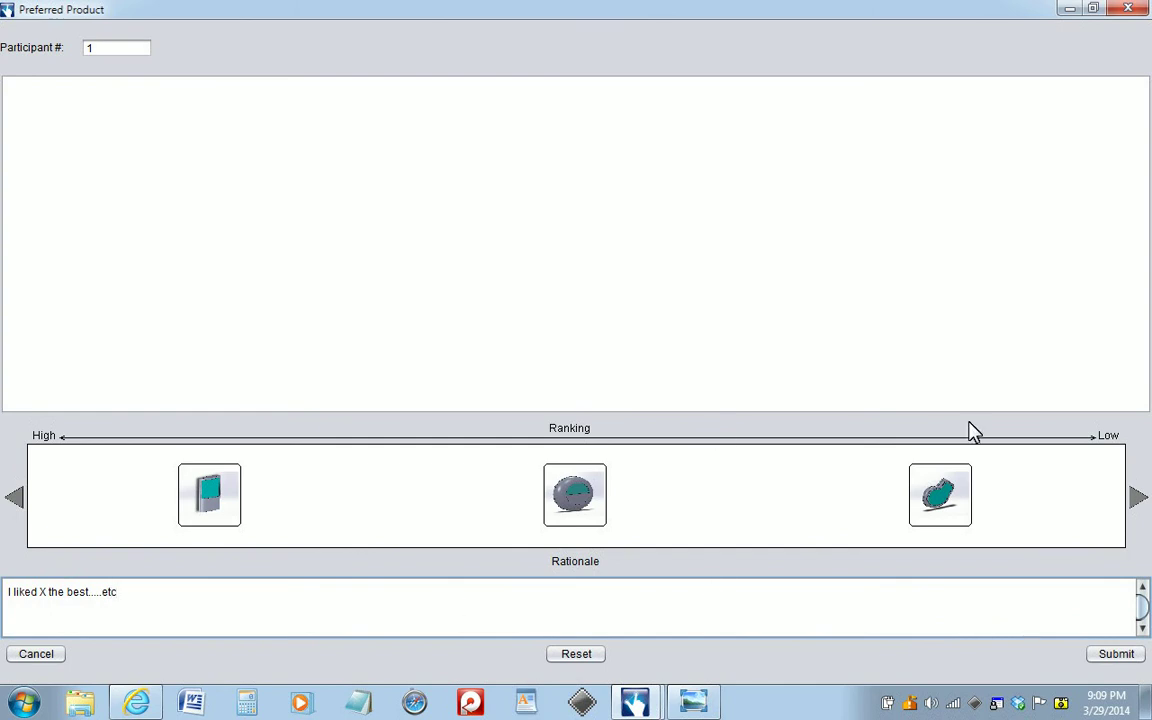
click(1125, 655)
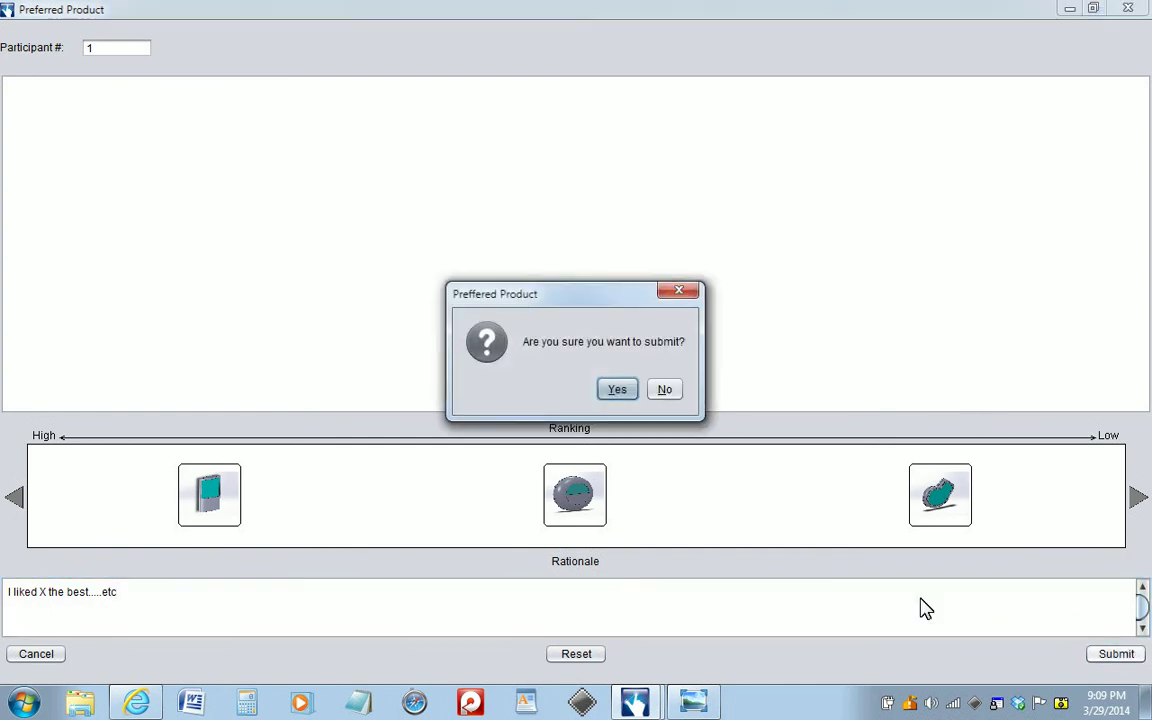
click(613, 392)
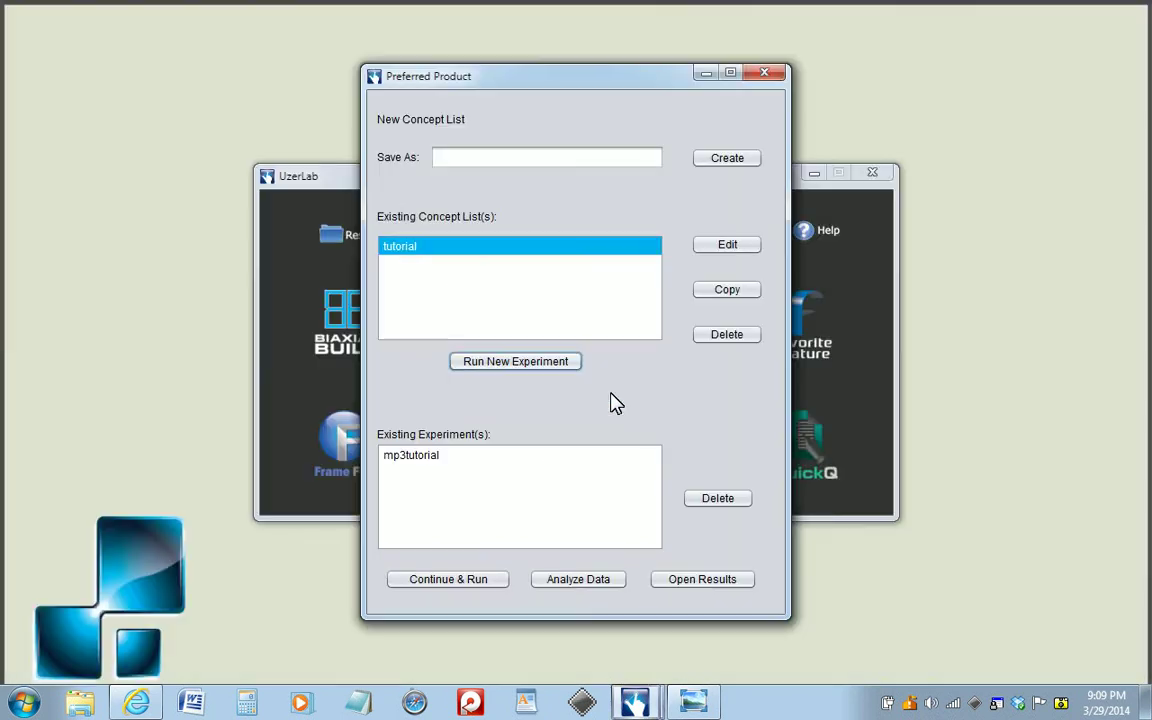
- Continue the mp3tutorial experiment with participant 2, ranking concept Y first, X second and Z third
click(443, 458)
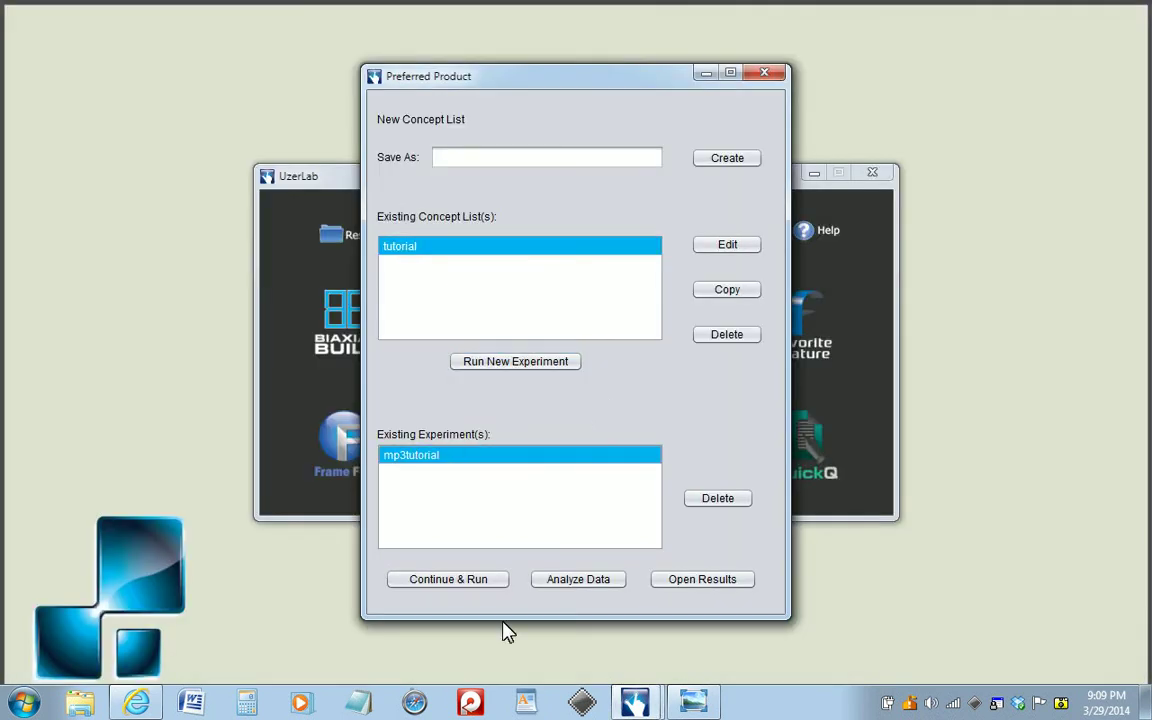
click(470, 585)
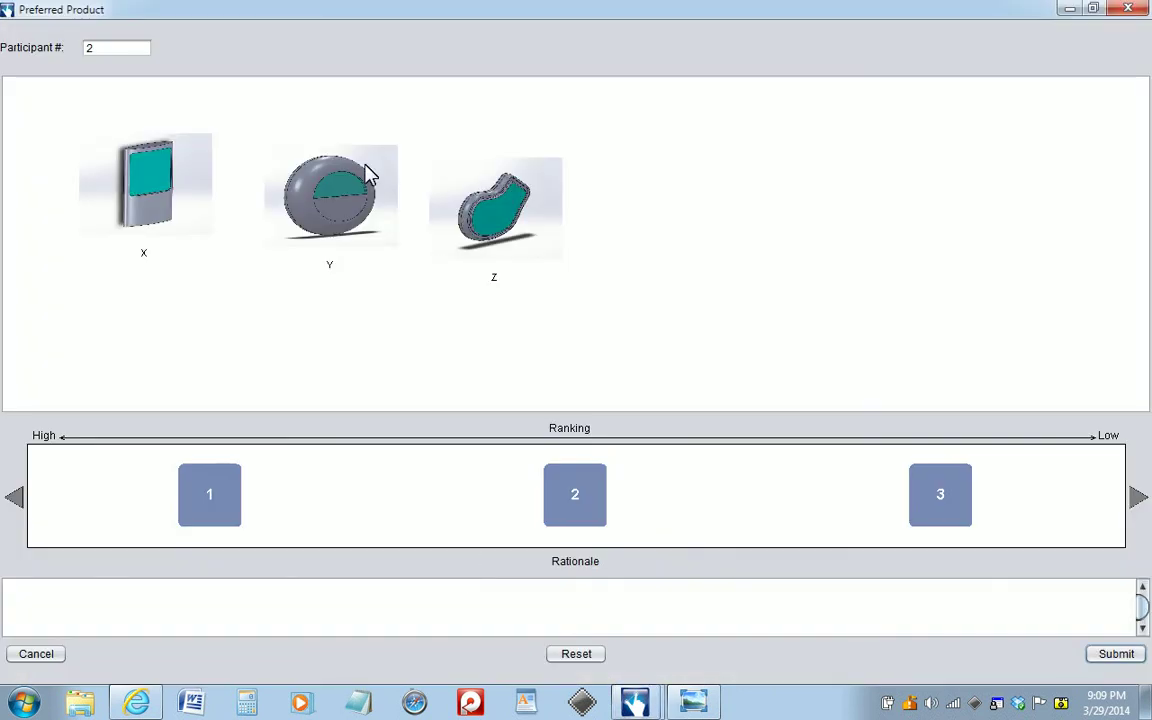
drag(332, 198, 240, 490)
drag(159, 211, 577, 488)
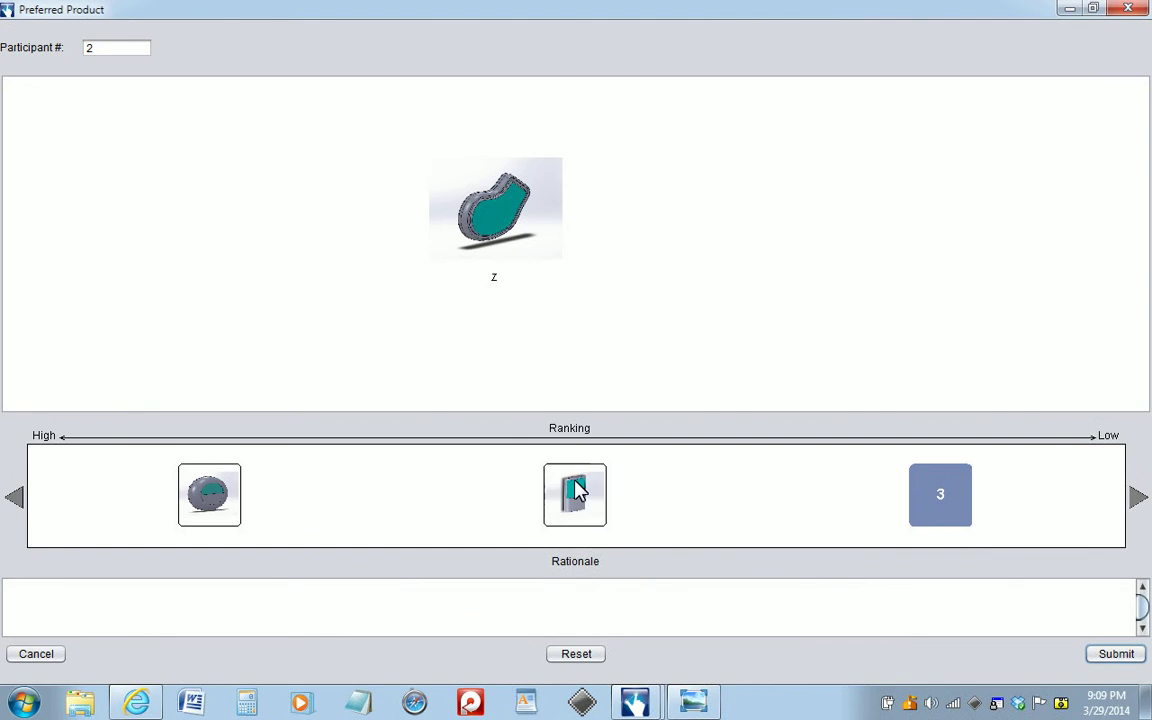
drag(507, 245, 946, 501)
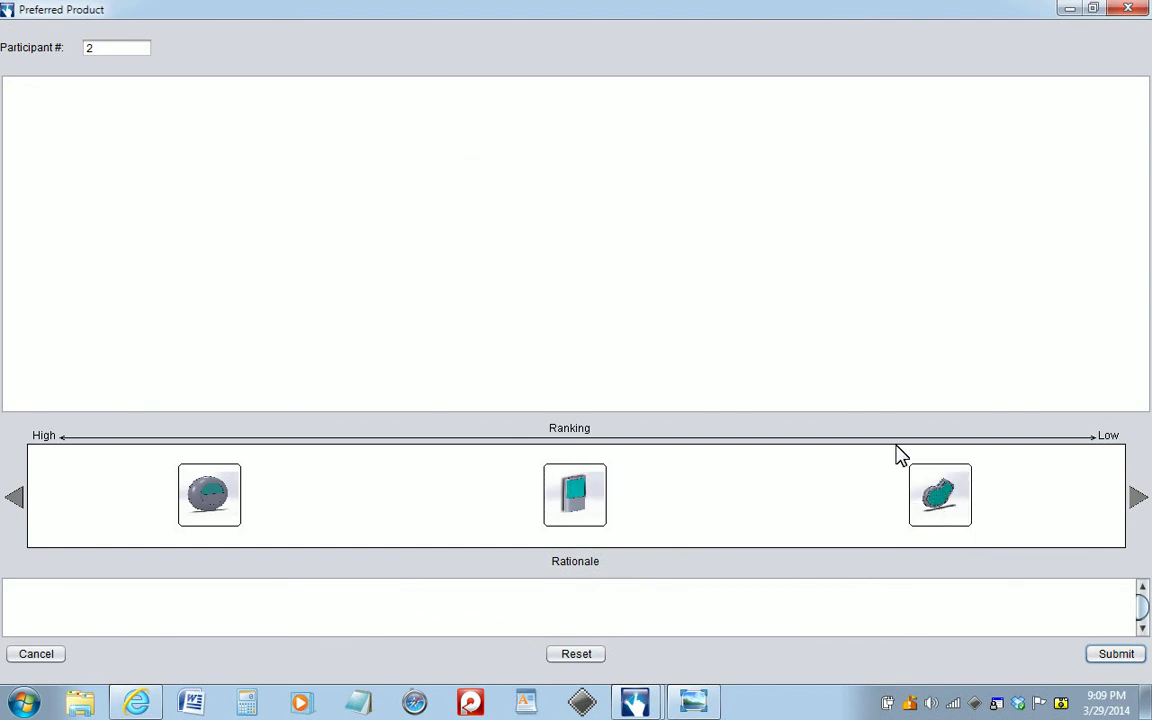
- Enter the rationale "jaslkdfjlasjfklasdjflk" and submit participant 2's ranking
click(494, 605)
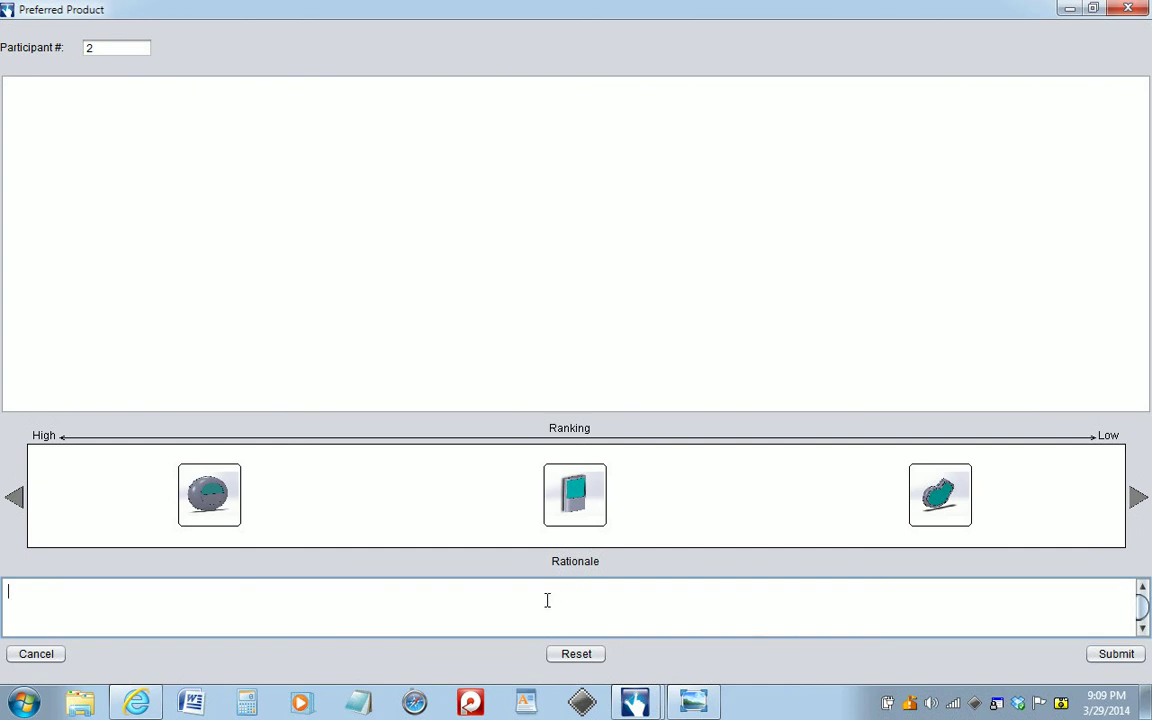
text(jaslkdfjlasjfklasdjflk)
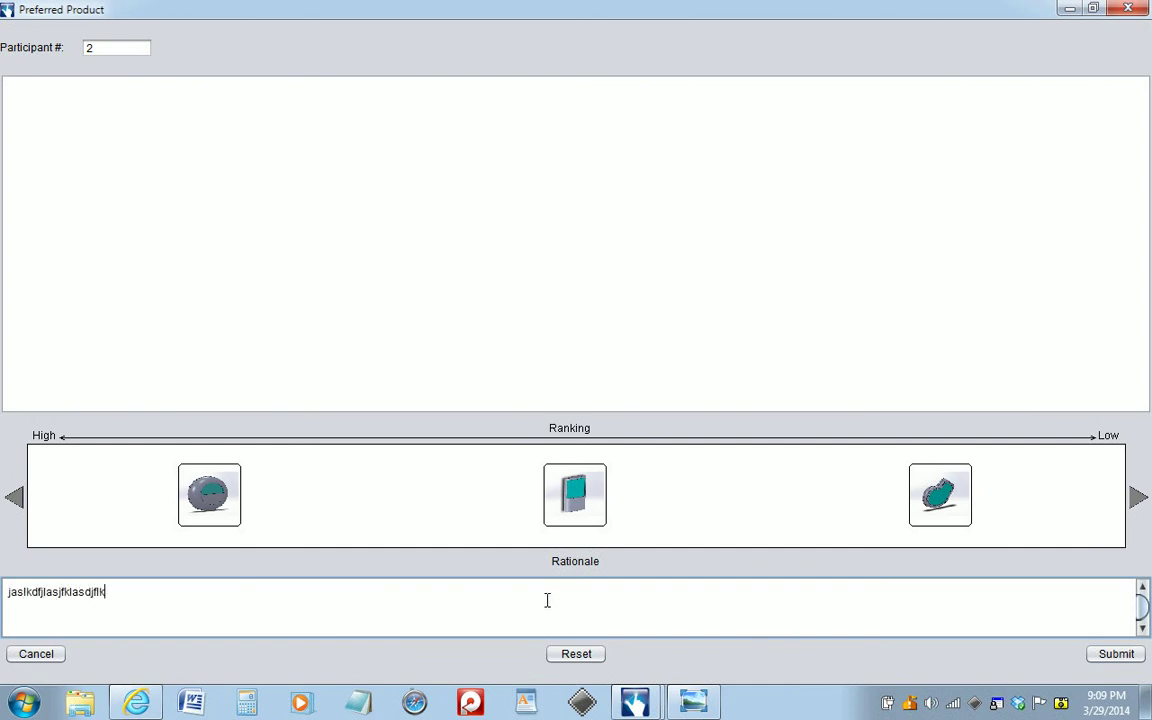
click(1116, 656)
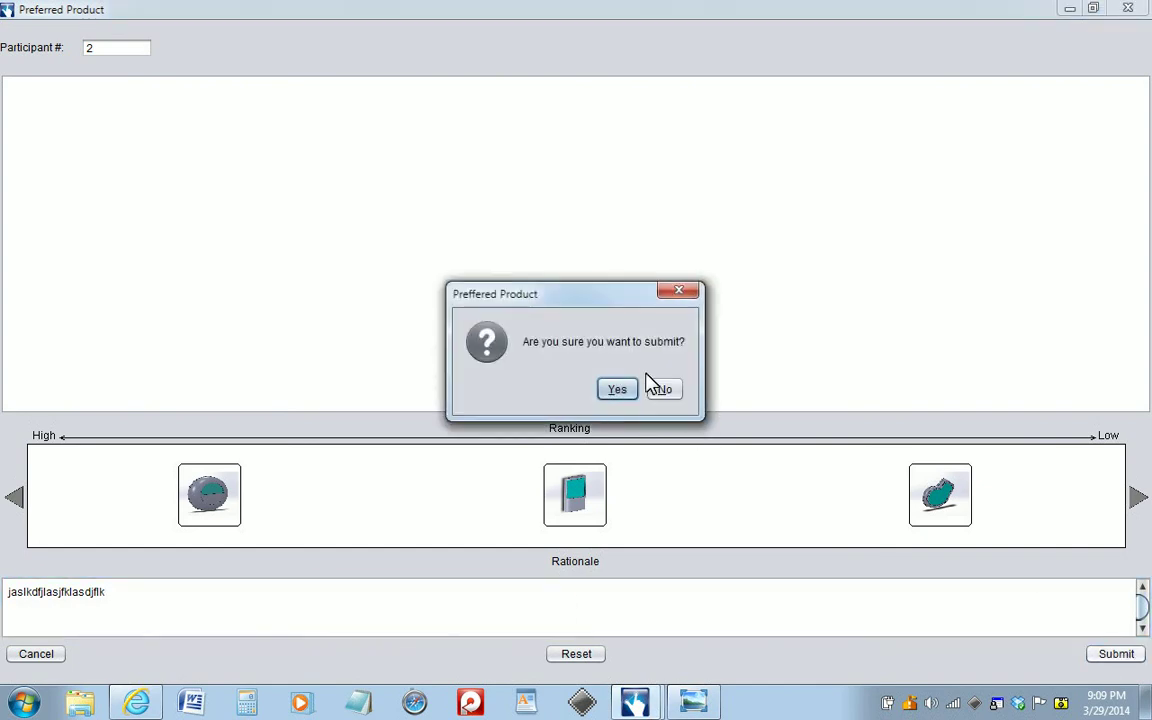
click(617, 390)
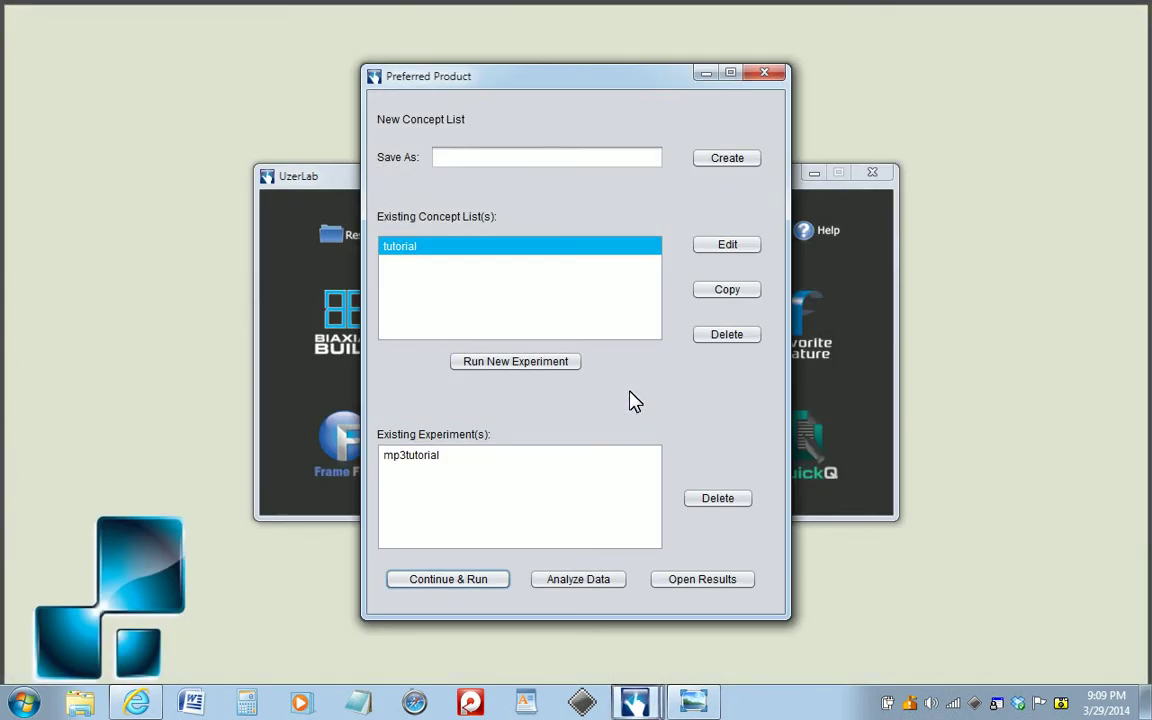
- Analyze the data of the mp3tutorial experiment to generate its results file
click(463, 456)
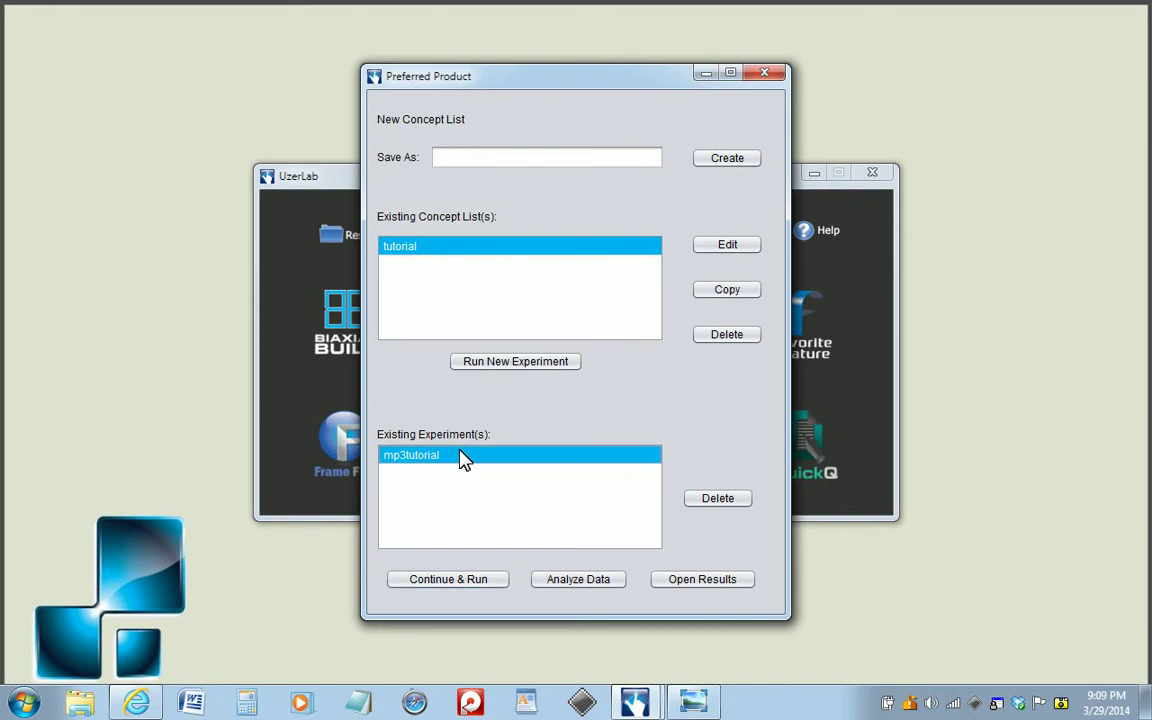
click(586, 586)
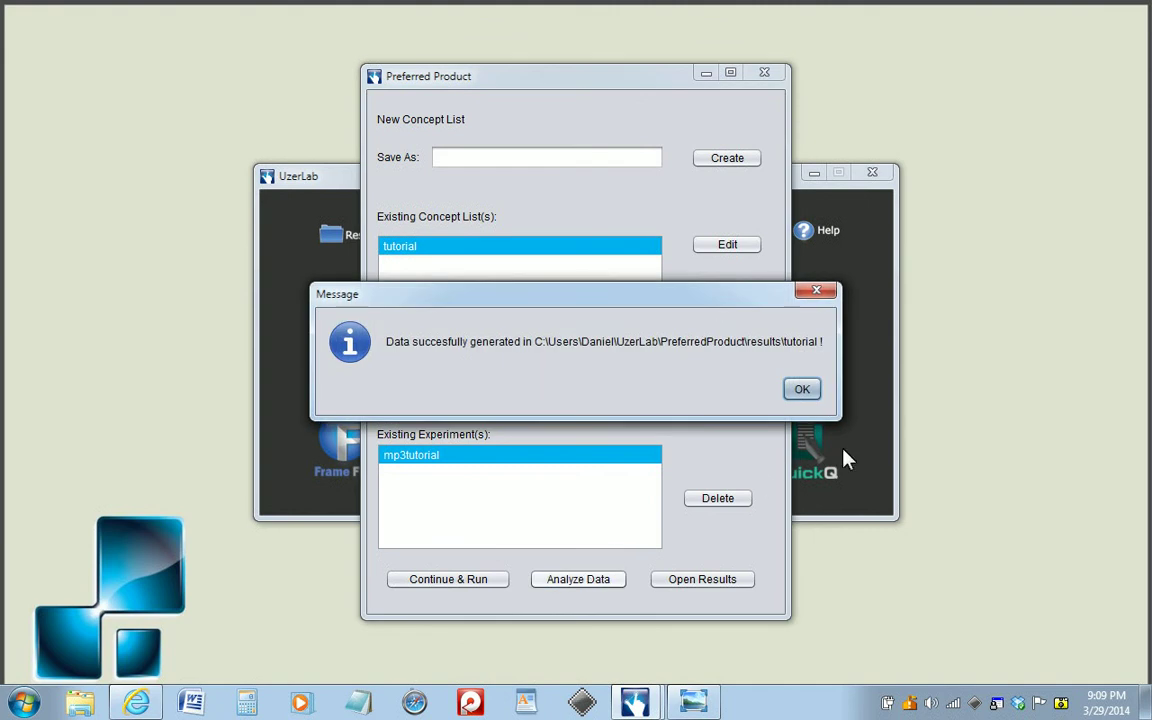
click(802, 392)
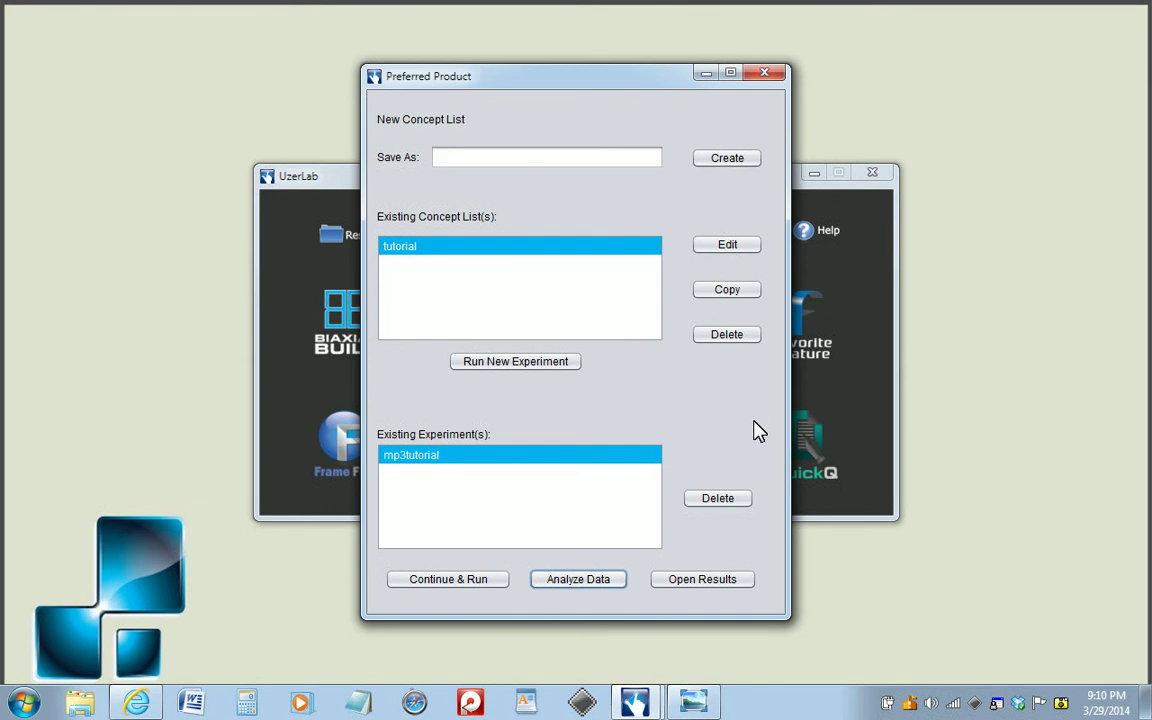
- Open the experiment results and the workbook mp3tutorial_PreferredProduct.xlsx in the tutorial folder
click(705, 584)
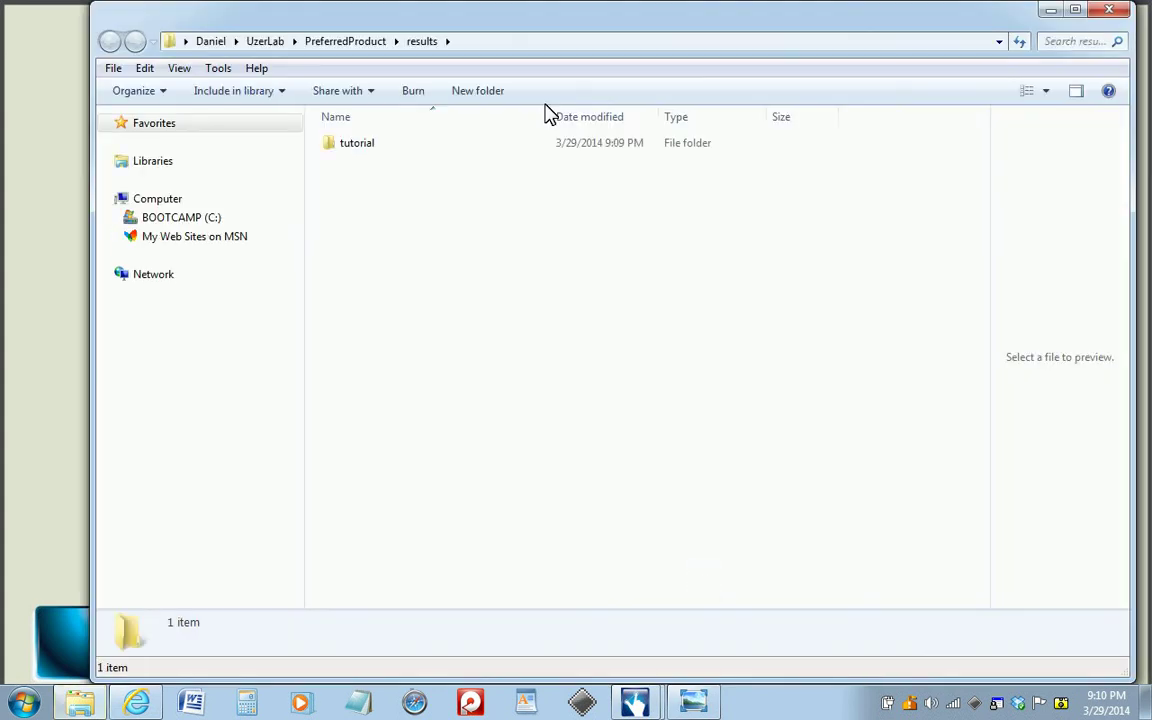
double_click(426, 145)
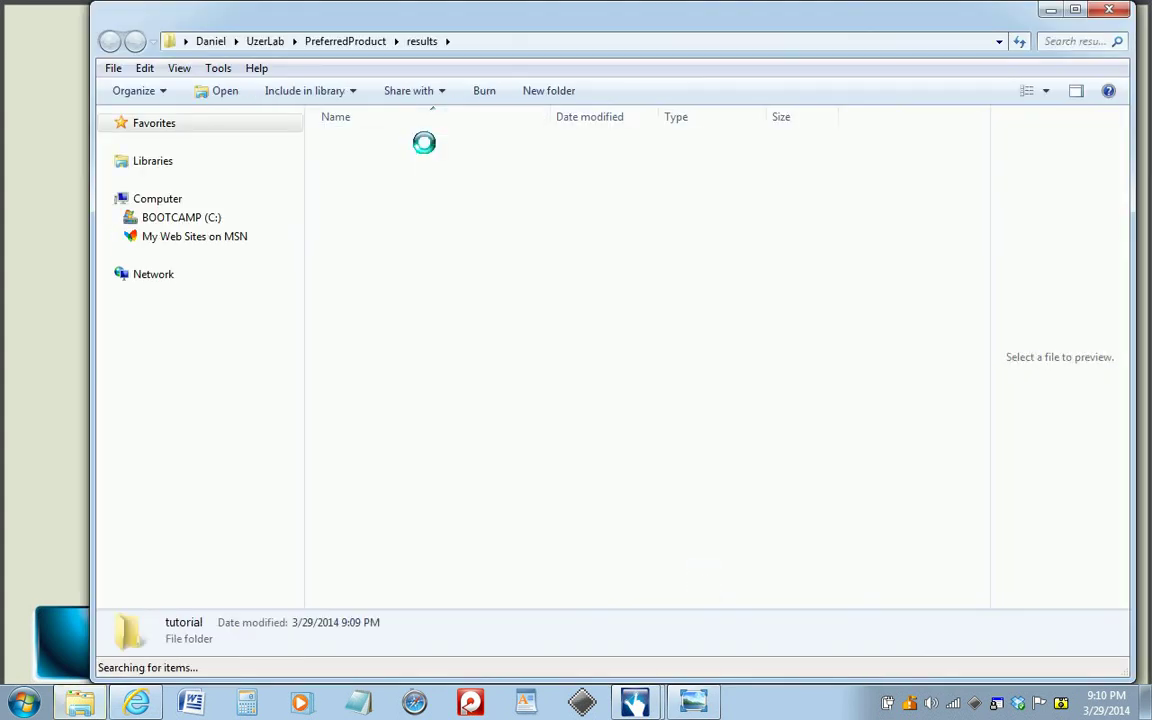
double_click(422, 143)
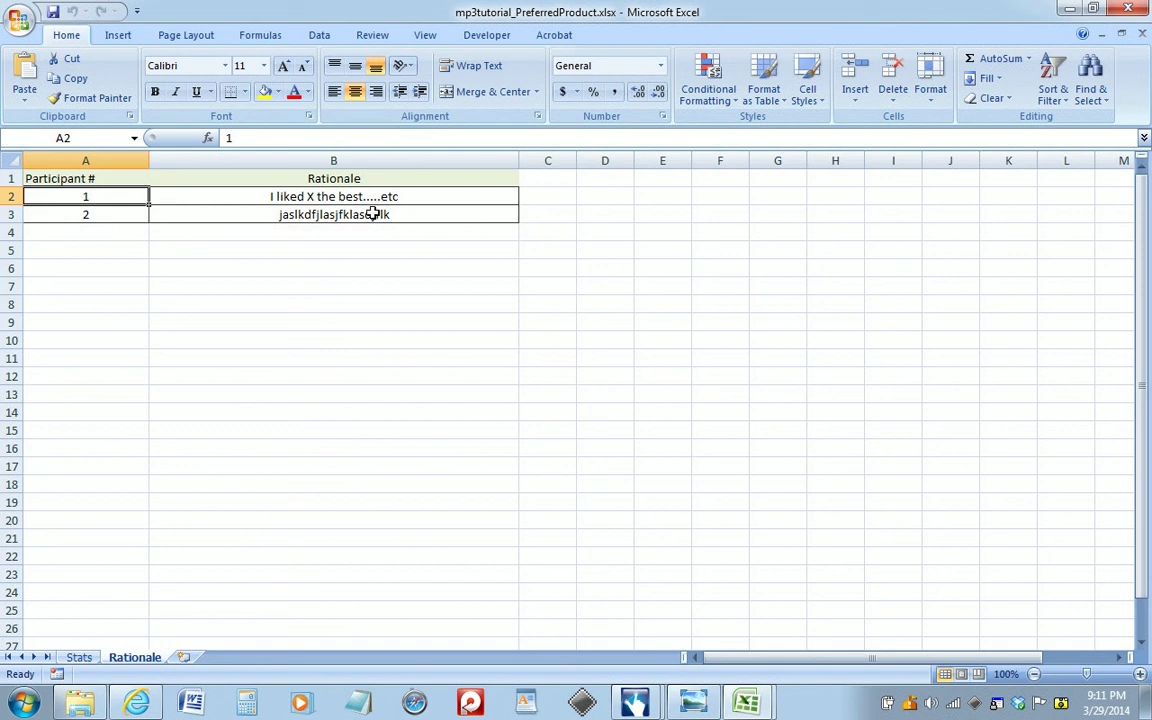
- Examine the Stats sheet's frequency and percentage tables, organized by rank and by product version
click(88, 660)
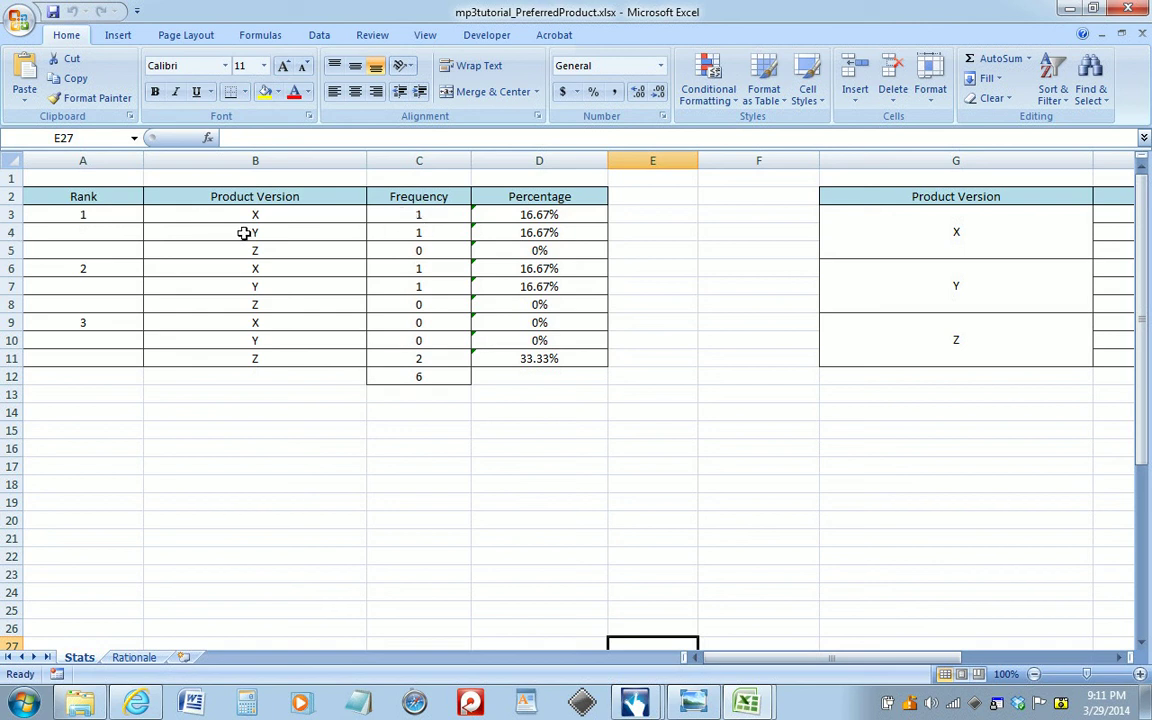
drag(805, 659, 969, 664)
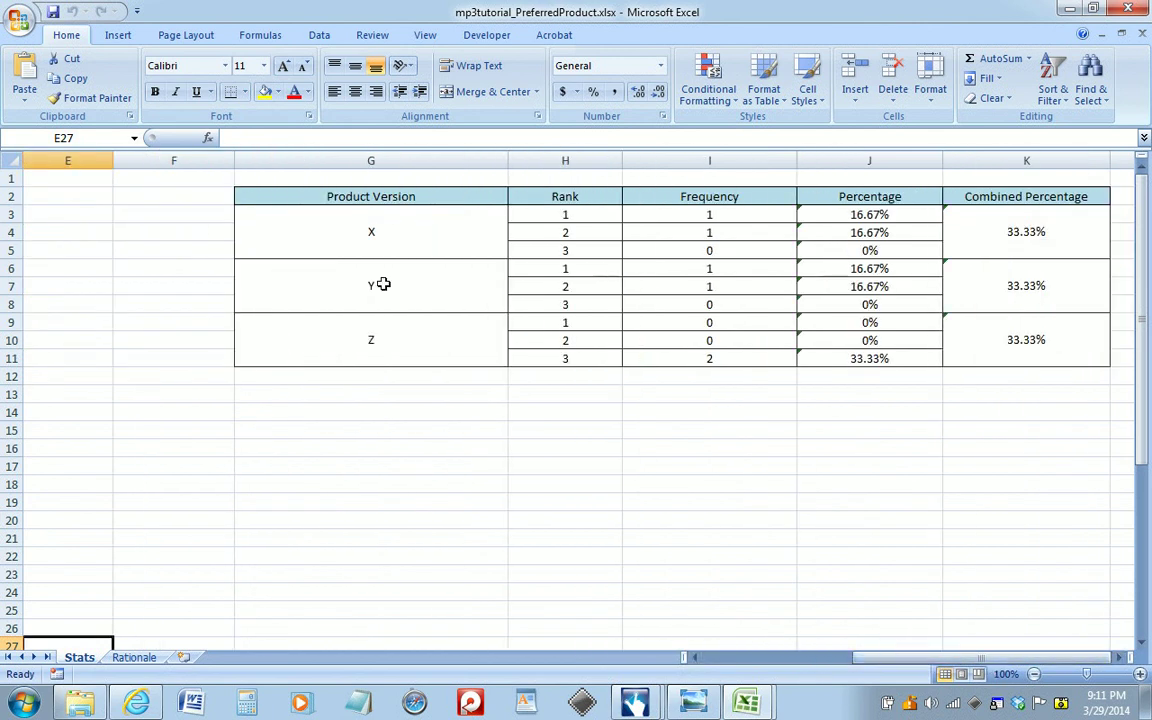
click(421, 243)
click(421, 288)
click(422, 323)
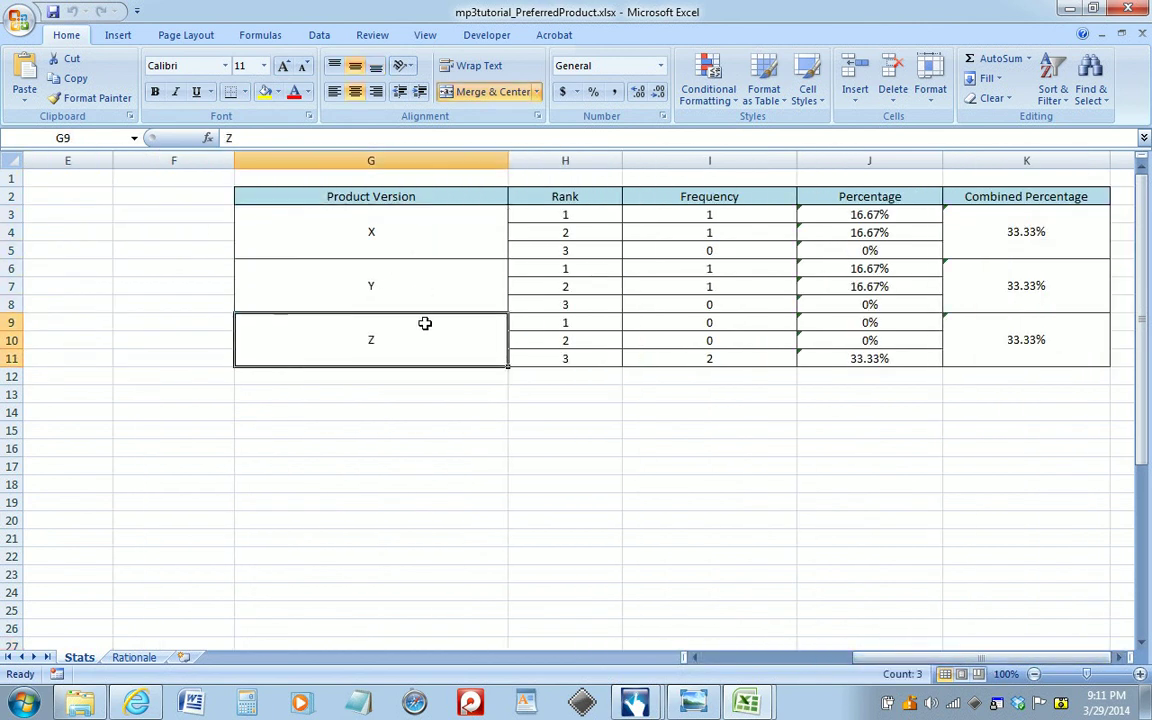
click(577, 214)
click(605, 266)
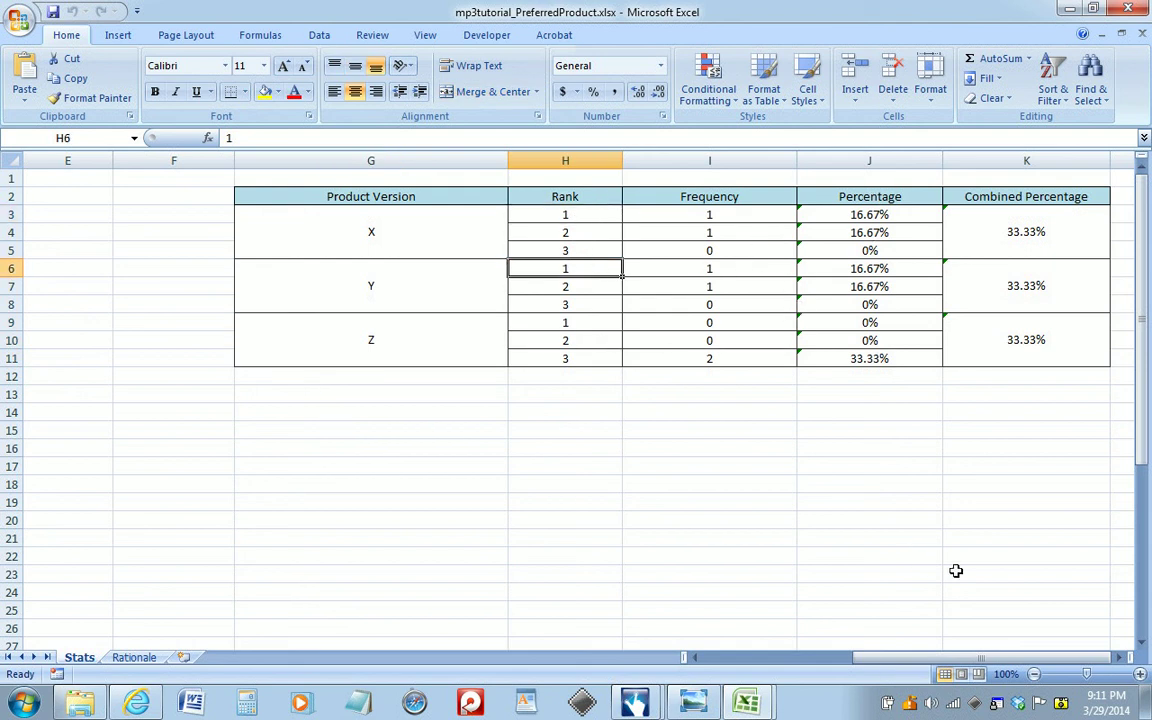
- Close the results workbook with Excel, the results folder and the Preferred Product window
click(1143, 12)
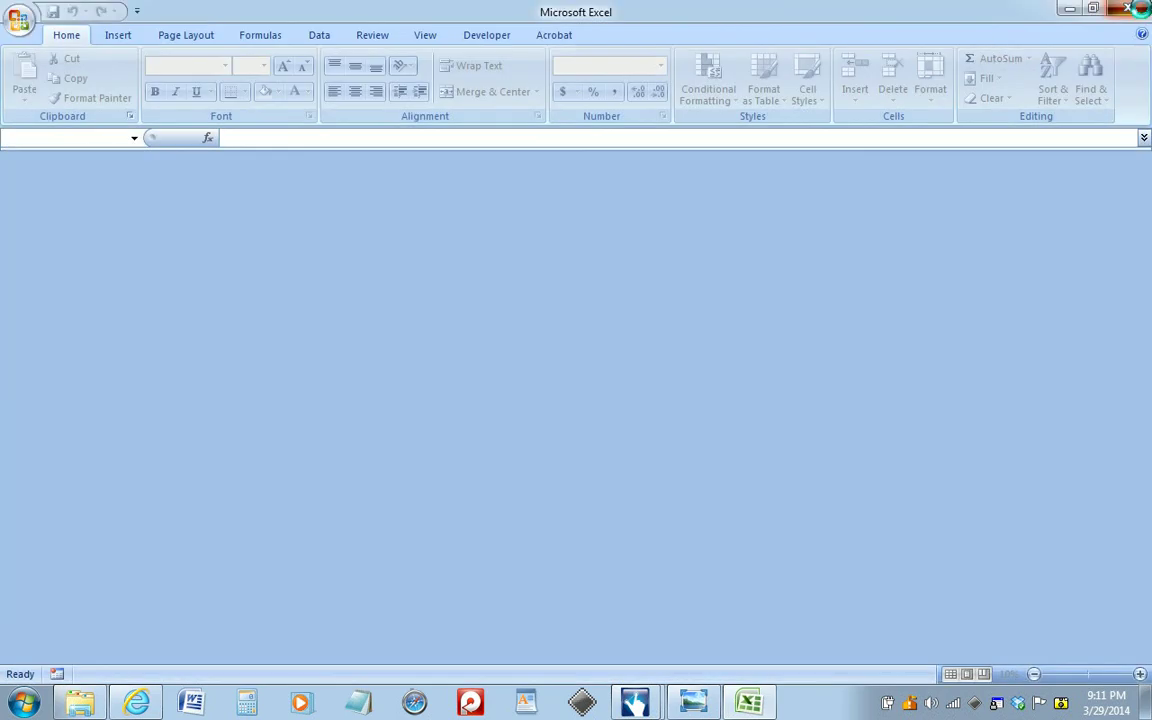
click(1143, 12)
click(1110, 12)
click(778, 79)
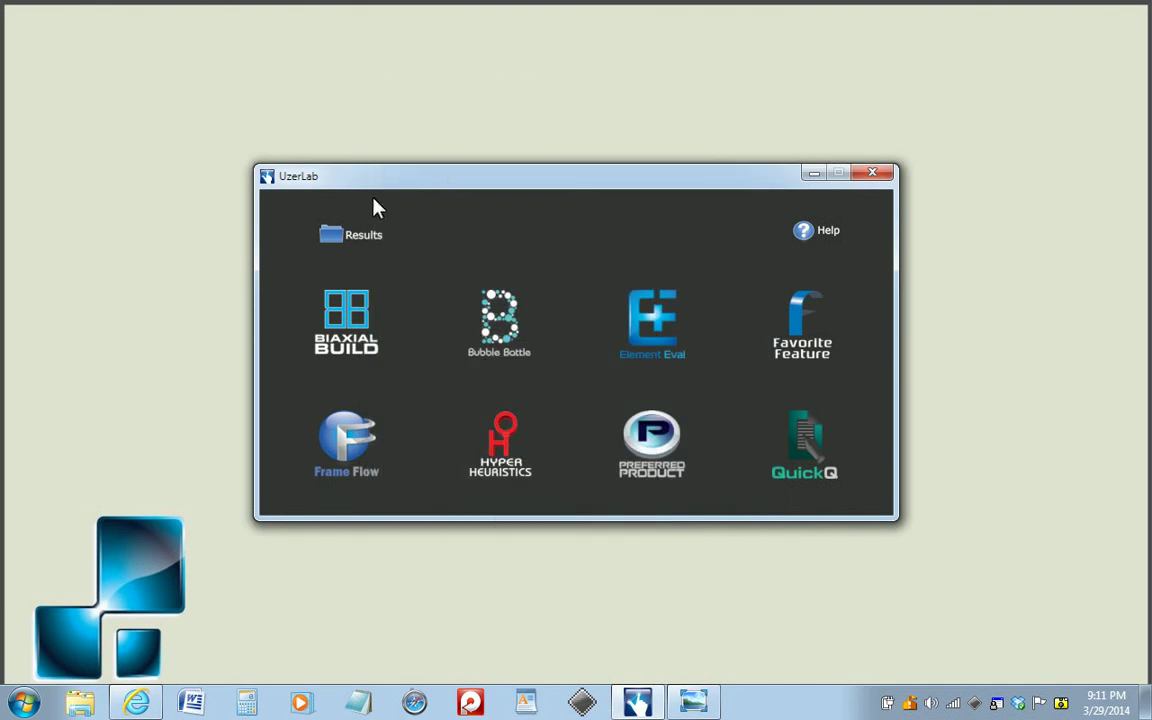
- Browse UzerLab's overall results to the tutorial folder in PreferredProduct's results, and close the folder window
click(370, 249)
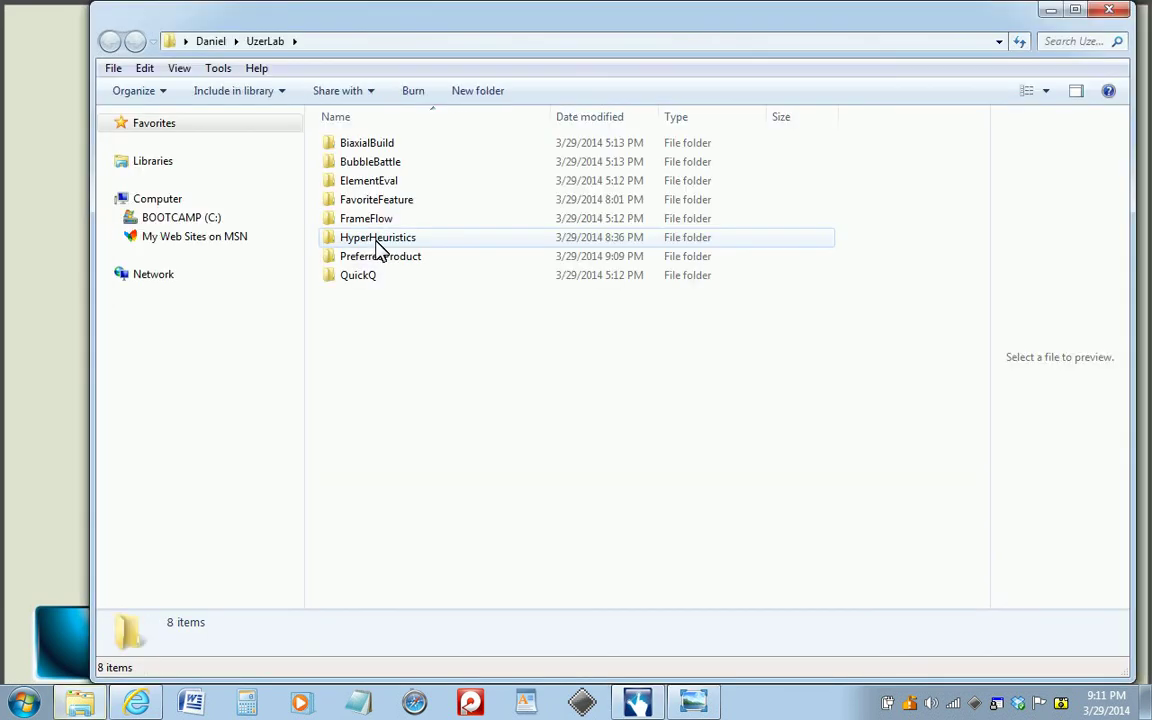
double_click(393, 258)
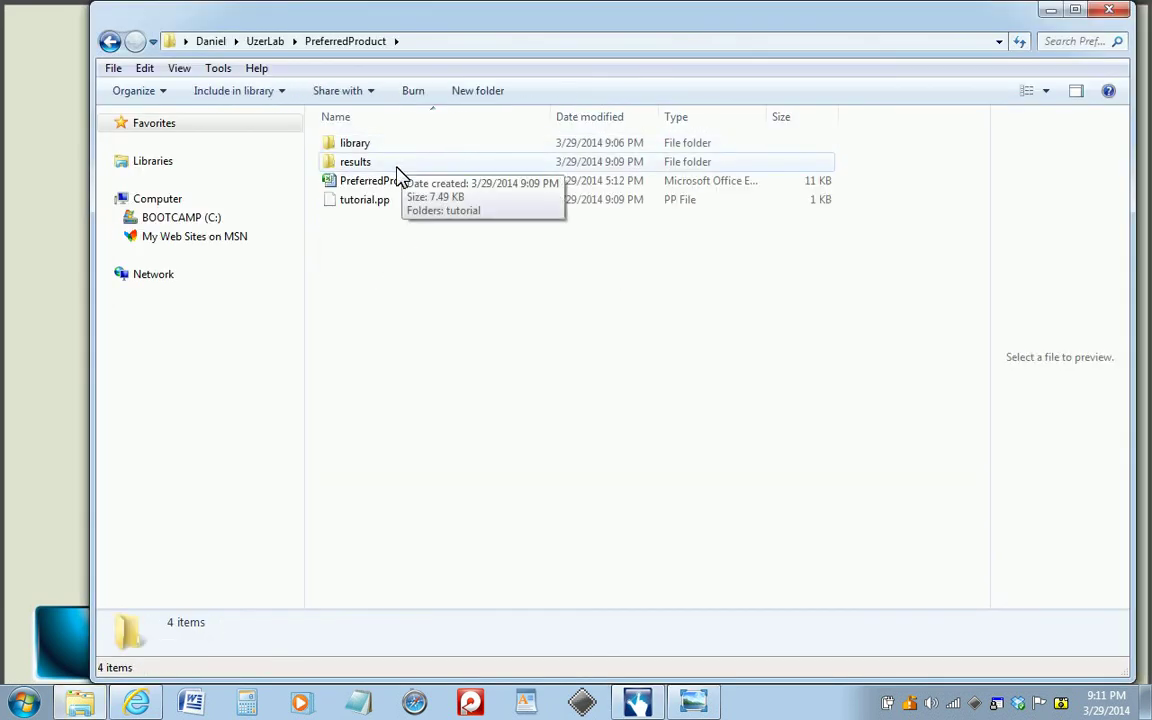
double_click(391, 164)
click(383, 147)
double_click(386, 150)
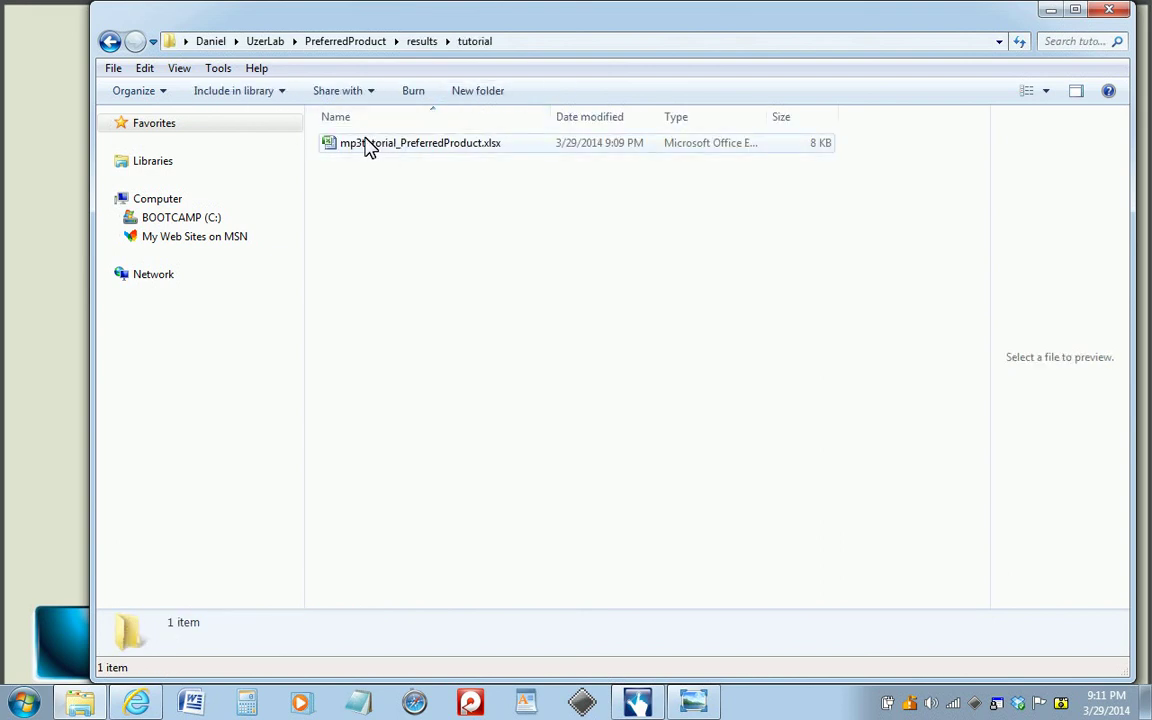
click(1109, 9)
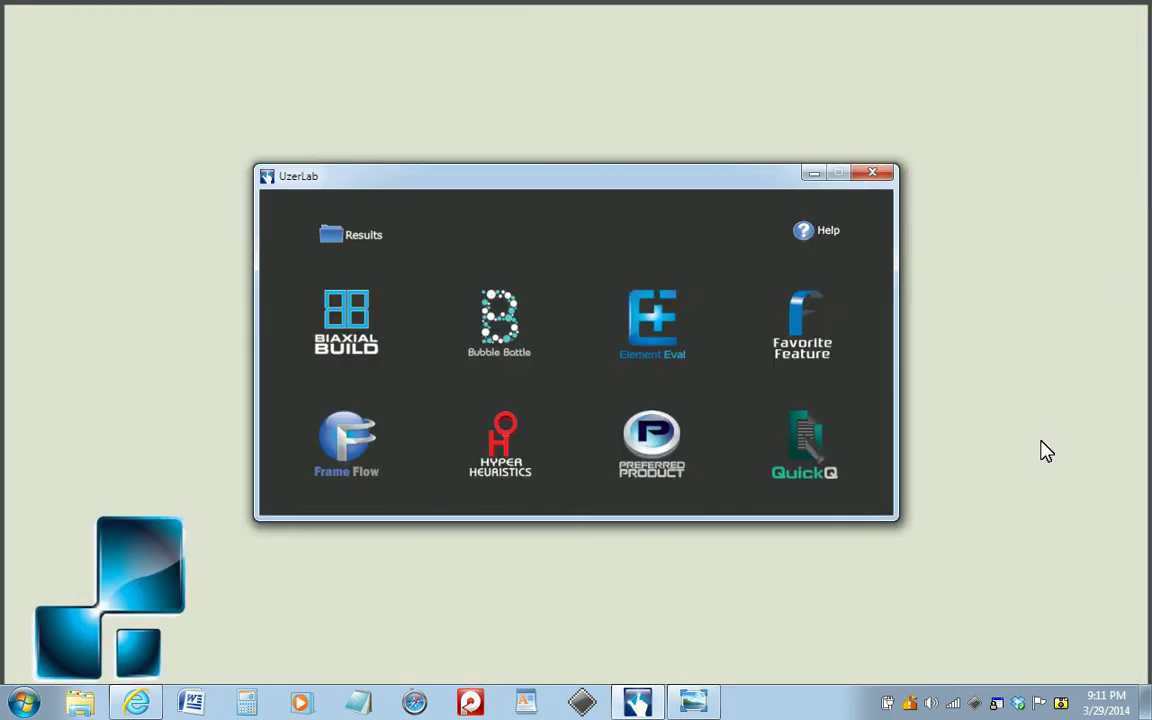